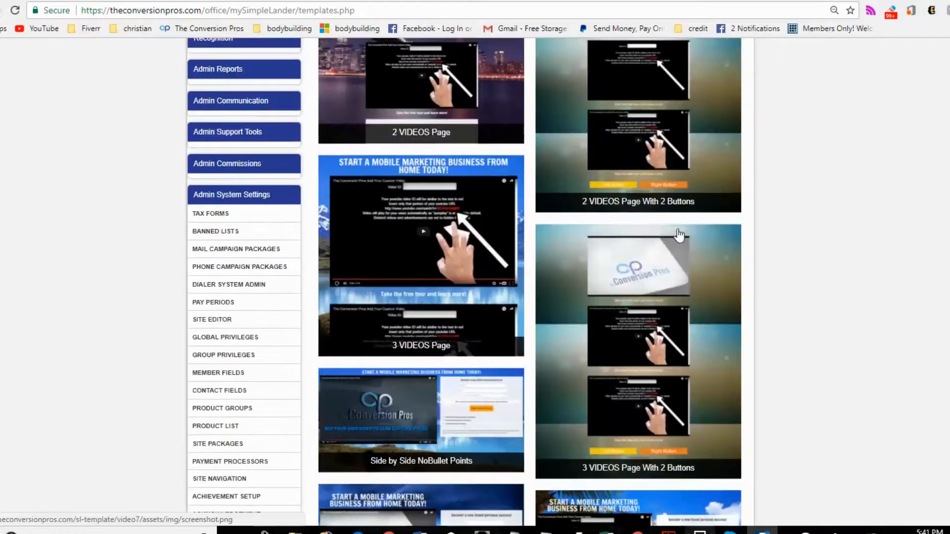
{"action": "scroll", "coordinate": [679, 237], "scroll_direction": "up", "scroll_amount": 3}
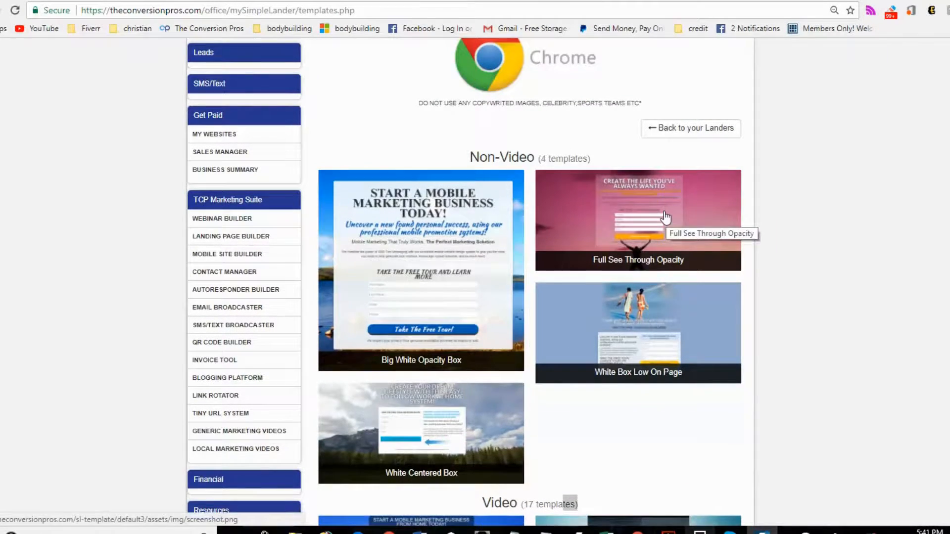
- Preview the non-video templates and start editing the Full See Through Opacity landing page template
{"action": "left_click", "coordinate": [666, 217]}
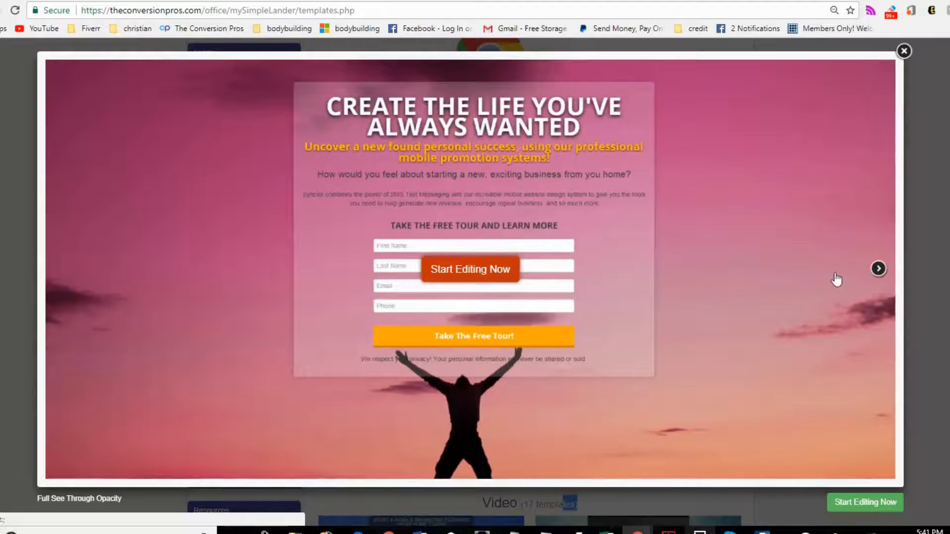
{"action": "left_click", "coordinate": [875, 270]}
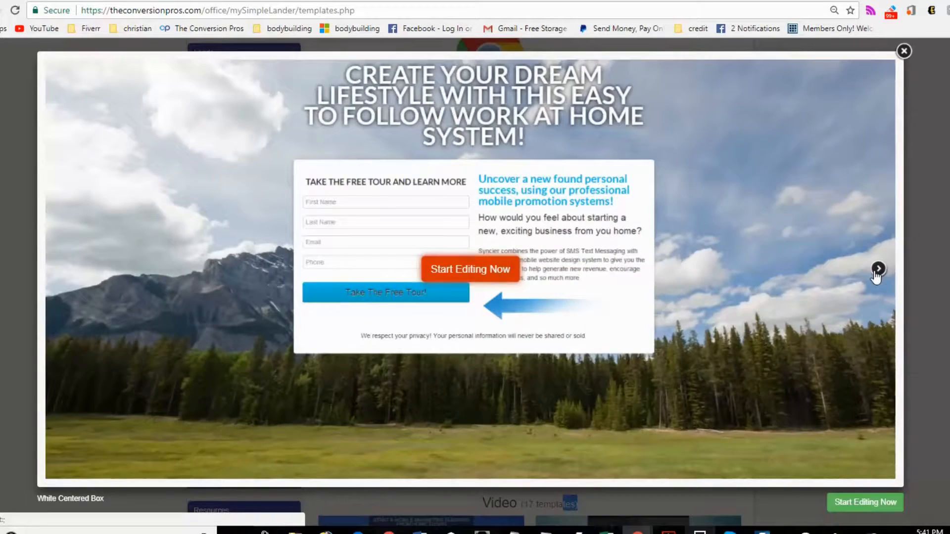
{"action": "left_click", "coordinate": [875, 271]}
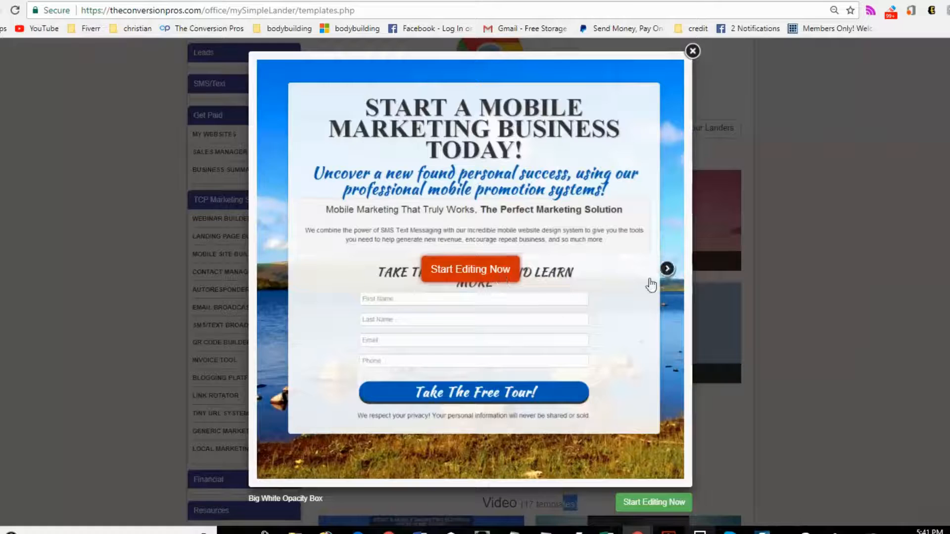
{"action": "left_click", "coordinate": [667, 268]}
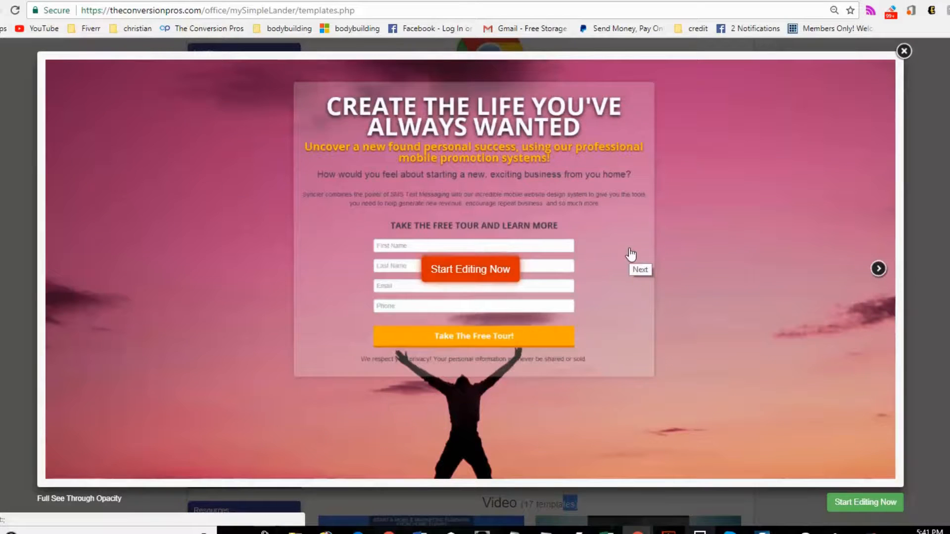
{"action": "left_click", "coordinate": [459, 271]}
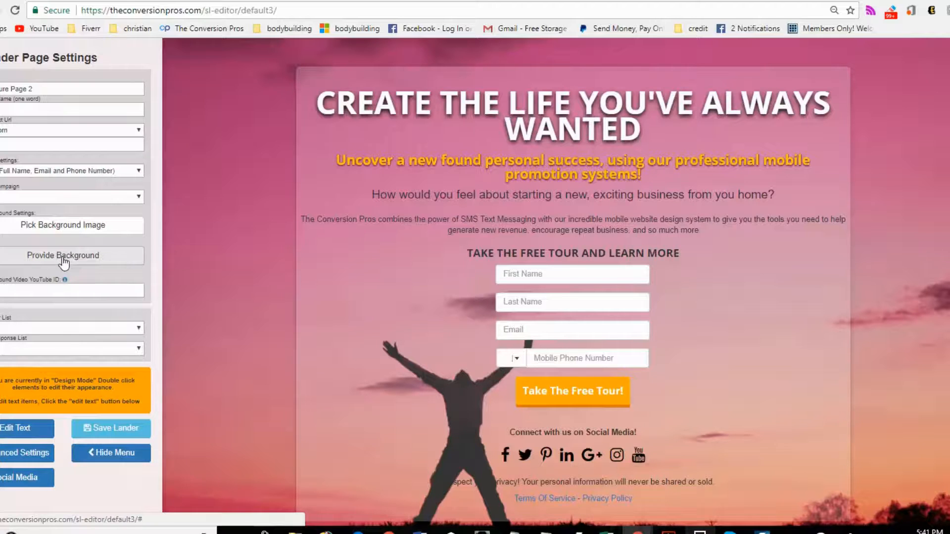
- Set the page background to the latte-art coffee cup image from the Coffee image category
{"action": "left_click", "coordinate": [64, 226]}
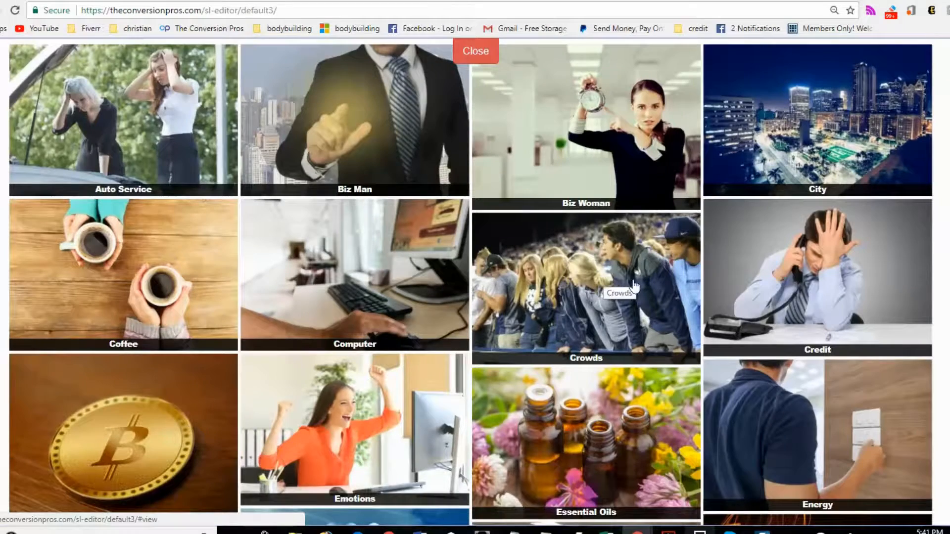
{"action": "scroll", "coordinate": [202, 180], "scroll_direction": "down", "scroll_amount": 3}
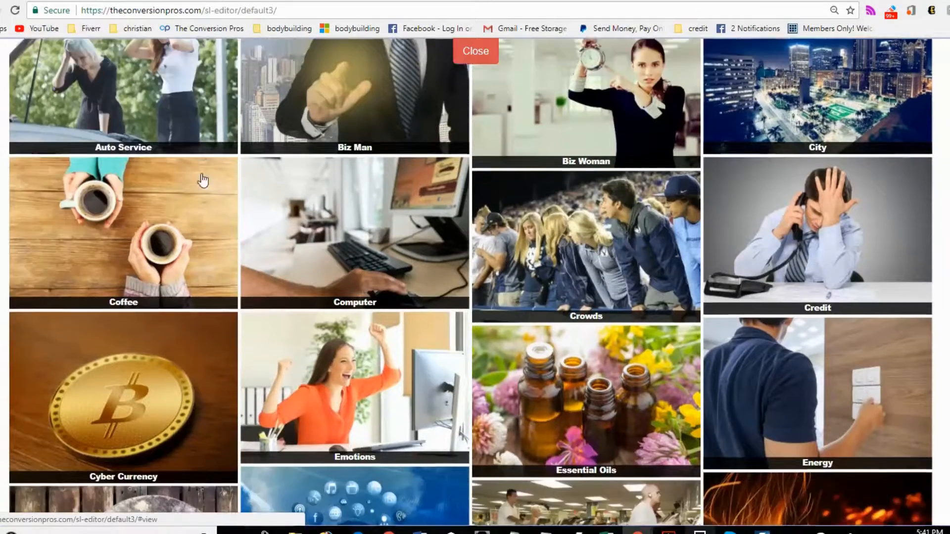
{"action": "scroll", "coordinate": [485, 219], "scroll_direction": "down", "scroll_amount": 20}
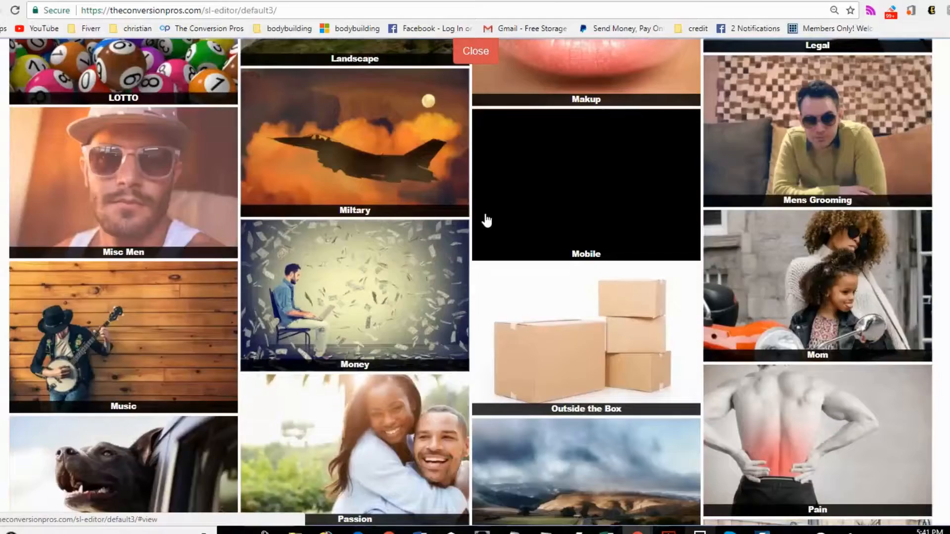
{"action": "scroll", "coordinate": [487, 221], "scroll_direction": "up", "scroll_amount": 20}
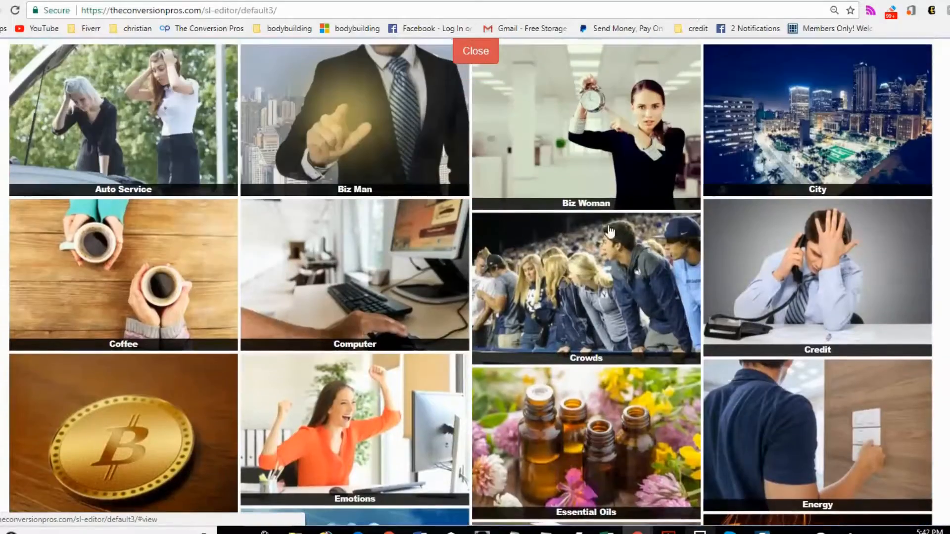
{"action": "left_click", "coordinate": [158, 254]}
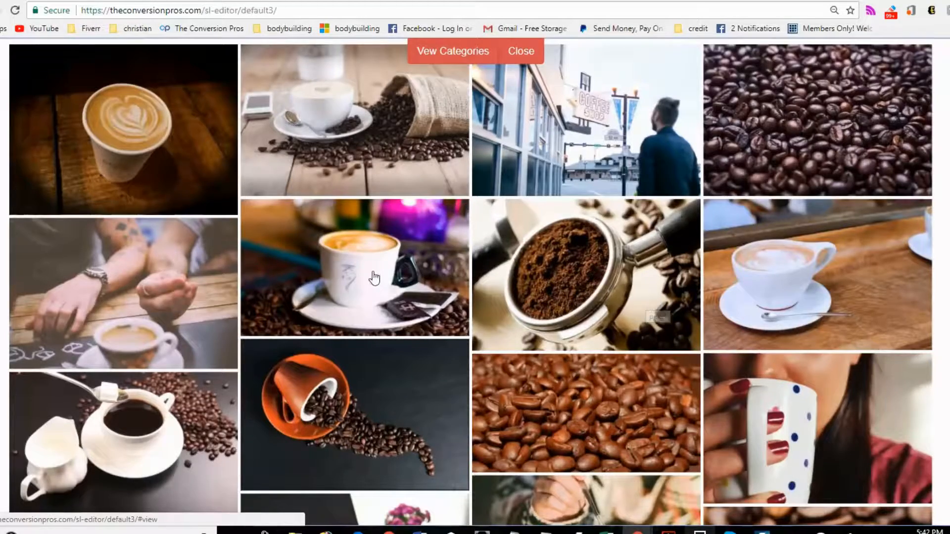
{"action": "scroll", "coordinate": [376, 275], "scroll_direction": "down", "scroll_amount": 10}
{"action": "scroll", "coordinate": [377, 275], "scroll_direction": "down", "scroll_amount": 6}
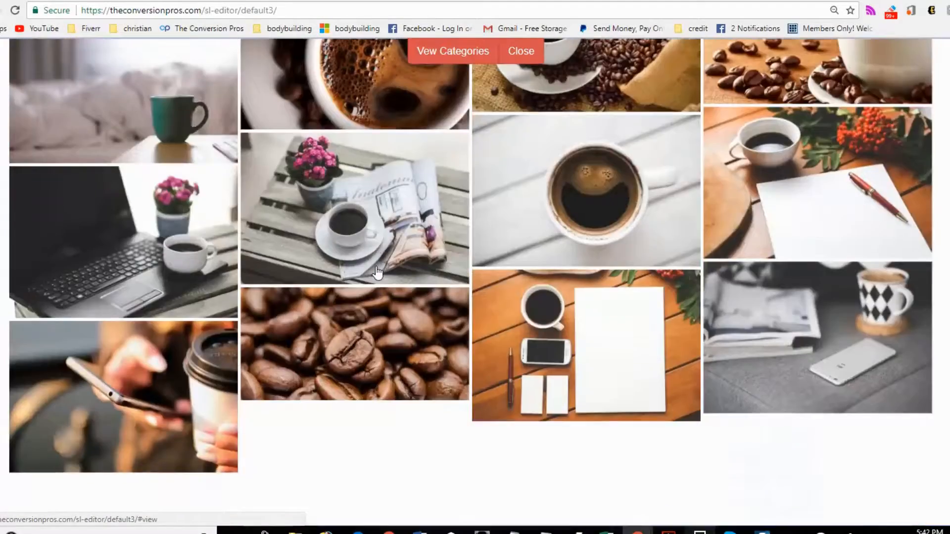
{"action": "scroll", "coordinate": [378, 273], "scroll_direction": "up", "scroll_amount": 15}
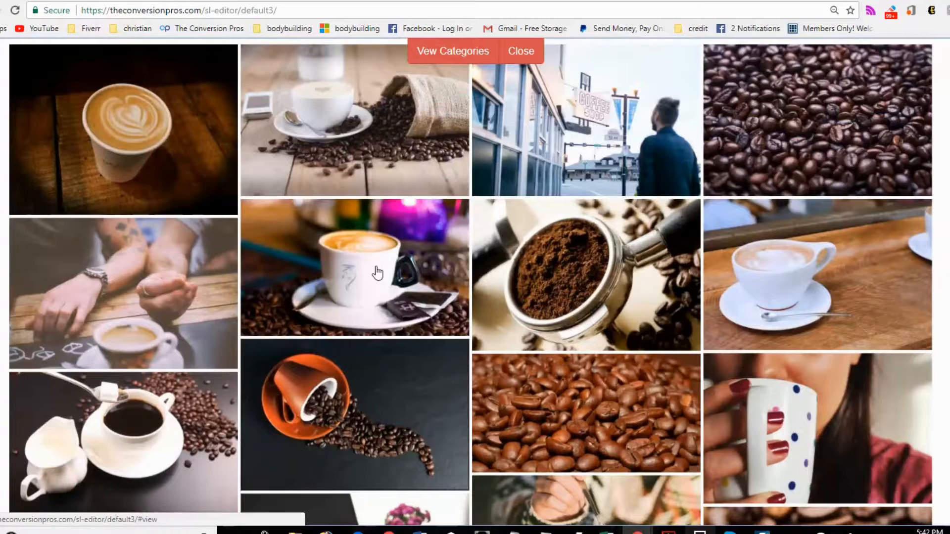
{"action": "left_click", "coordinate": [157, 142]}
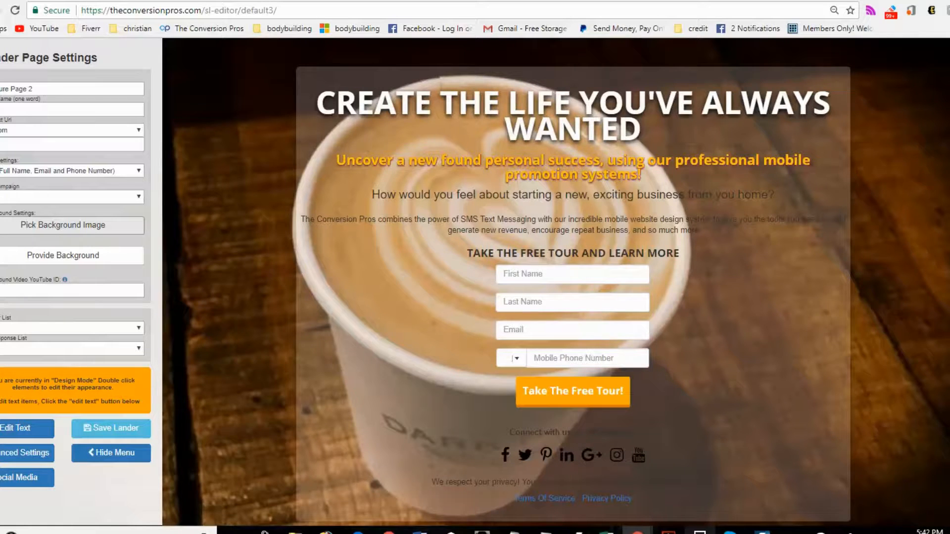
- Switch to text editing and replace the headline with OUR COFFEE MAKES YOU LOSE WEIGHT
{"action": "left_click", "coordinate": [762, 533]}
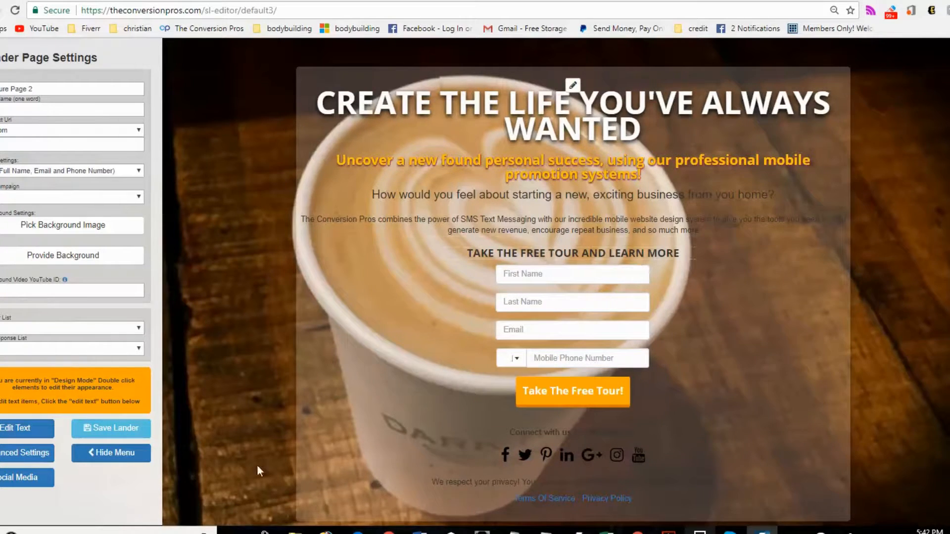
{"action": "left_click", "coordinate": [23, 429]}
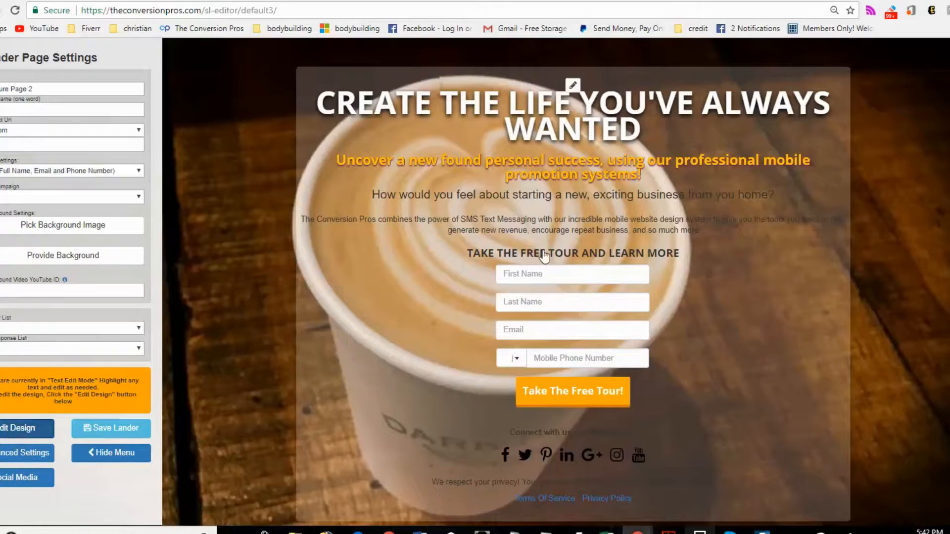
{"action": "left_click", "coordinate": [641, 138]}
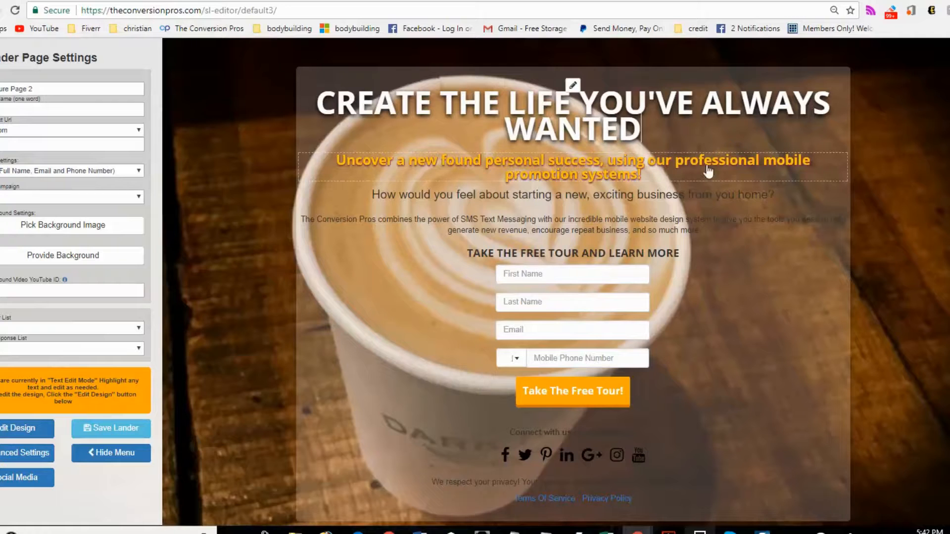
{"action": "key", "text": "BackSpace"}
{"action": "key", "text": "BackSpace"}
{"action": "key", "text": "BackSpace"}
{"action": "key", "text": "BackSpace"}
{"action": "key", "text": "BackSpace"}
{"action": "key", "text": "BackSpace"}
{"action": "key", "text": "BackSpace"}
{"action": "key", "text": "BackSpace"}
{"action": "key", "text": "BackSpace"}
{"action": "key", "text": "BackSpace"}
{"action": "key", "text": "BackSpace"}
{"action": "key", "text": "BackSpace"}
{"action": "key", "text": "BackSpace"}
{"action": "key", "text": "BackSpace"}
{"action": "key", "text": "BackSpace"}
{"action": "key", "text": "BackSpace"}
{"action": "key", "text": "BackSpace"}
{"action": "key", "text": "BackSpace"}
{"action": "key", "text": "BackSpace"}
{"action": "key", "text": "BackSpace"}
{"action": "key", "text": "BackSpace"}
{"action": "key", "text": "BackSpace"}
{"action": "key", "text": "BackSpace"}
{"action": "key", "text": "BackSpace"}
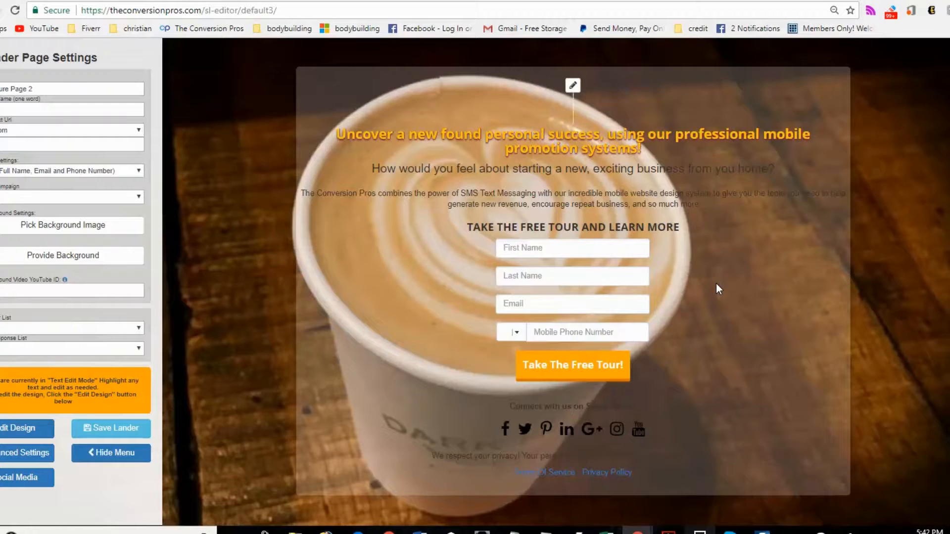
{"action": "type", "text": "OUR COFFEE MAKES YOU LOSE WEIGHT"}
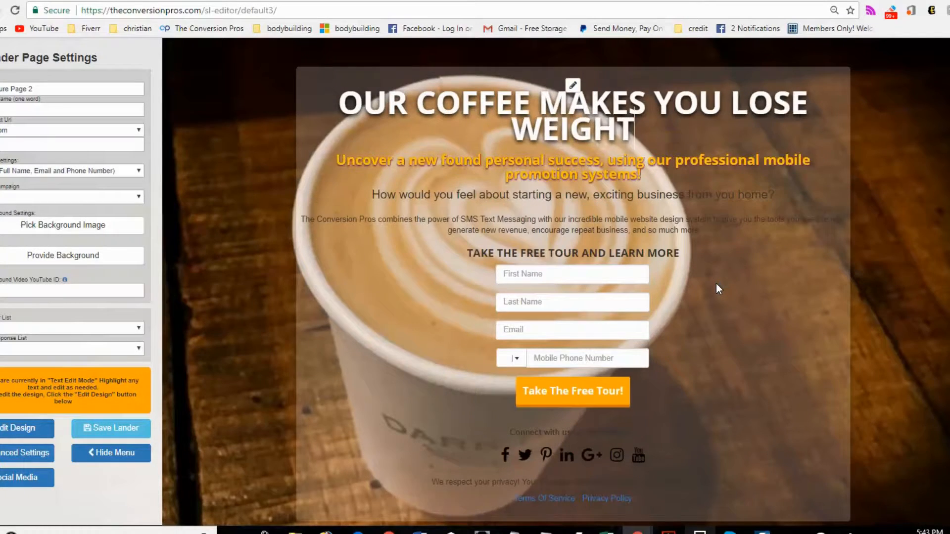
- Replace the orange subheadline with people have lost 20lbs in 3 weeks
{"action": "left_click", "coordinate": [665, 183]}
{"action": "key", "text": "BackSpace"}
{"action": "key", "text": "BackSpace"}
{"action": "key", "text": "BackSpace"}
{"action": "key", "text": "BackSpace"}
{"action": "key", "text": "BackSpace"}
{"action": "key", "text": "BackSpace"}
{"action": "key", "text": "BackSpace"}
{"action": "key", "text": "BackSpace"}
{"action": "key", "text": "BackSpace"}
{"action": "key", "text": "BackSpace"}
{"action": "key", "text": "BackSpace"}
{"action": "key", "text": "BackSpace"}
{"action": "key", "text": "BackSpace"}
{"action": "key", "text": "BackSpace"}
{"action": "key", "text": "BackSpace"}
{"action": "key", "text": "BackSpace"}
{"action": "key", "text": "BackSpace"}
{"action": "key", "text": "BackSpace"}
{"action": "key", "text": "BackSpace"}
{"action": "key", "text": "BackSpace"}
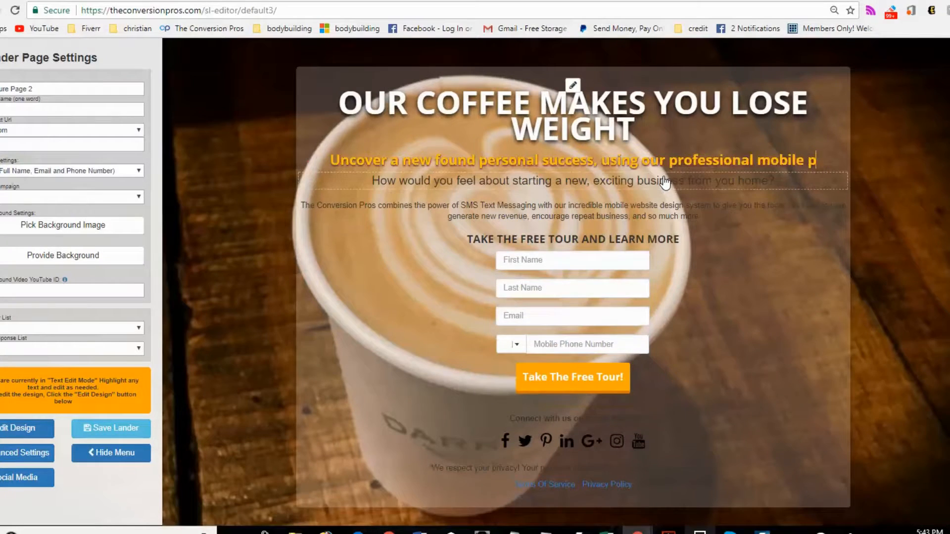
{"action": "key", "text": "BackSpace"}
{"action": "key", "text": "BackSpace"}
{"action": "key", "text": "BackSpace"}
{"action": "key", "text": "BackSpace"}
{"action": "key", "text": "BackSpace"}
{"action": "key", "text": "BackSpace"}
{"action": "key", "text": "BackSpace"}
{"action": "key", "text": "BackSpace"}
{"action": "key", "text": "BackSpace"}
{"action": "key", "text": "BackSpace"}
{"action": "key", "text": "BackSpace"}
{"action": "key", "text": "BackSpace"}
{"action": "key", "text": "BackSpace"}
{"action": "key", "text": "BackSpace"}
{"action": "key", "text": "BackSpace"}
{"action": "key", "text": "BackSpace"}
{"action": "key", "text": "BackSpace"}
{"action": "key", "text": "BackSpace"}
{"action": "key", "text": "BackSpace"}
{"action": "key", "text": "BackSpace"}
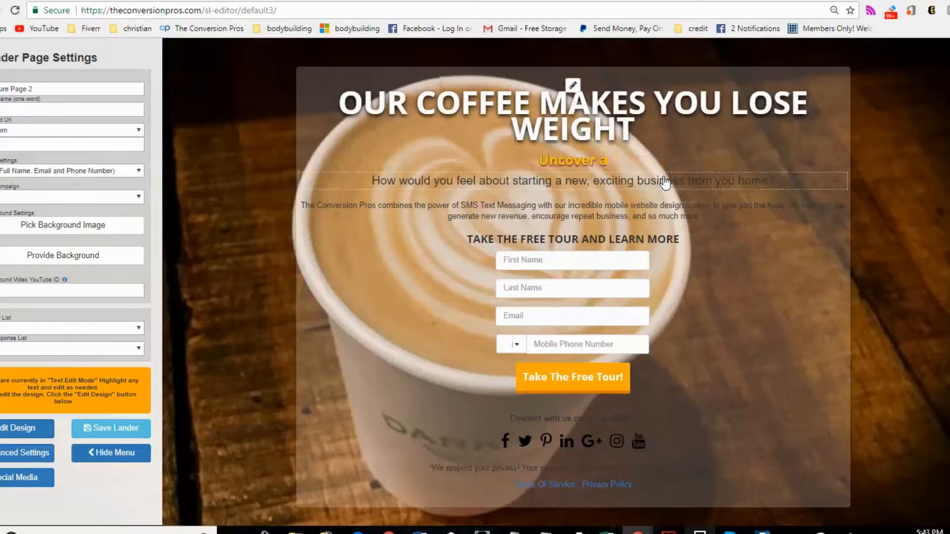
{"action": "type", "text": "people have lost"}
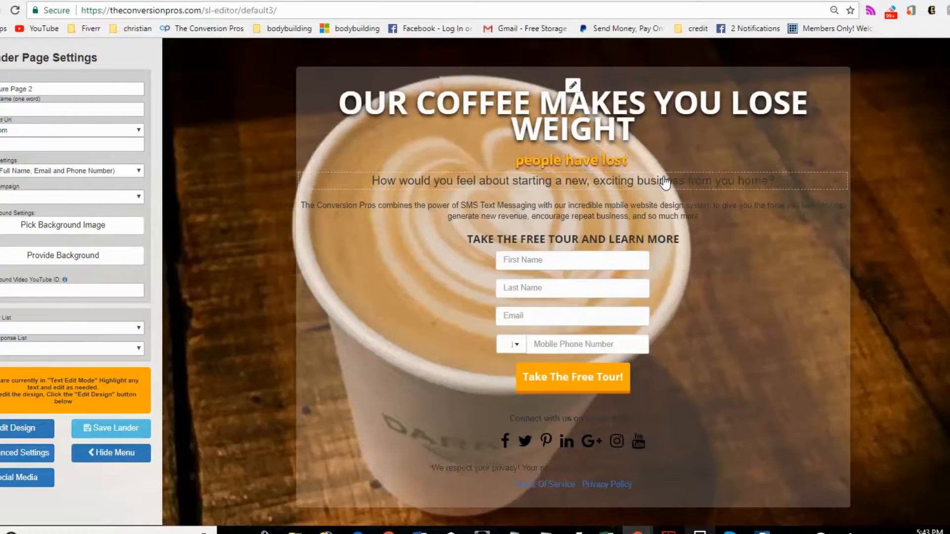
{"action": "type", "text": " 20lbs"}
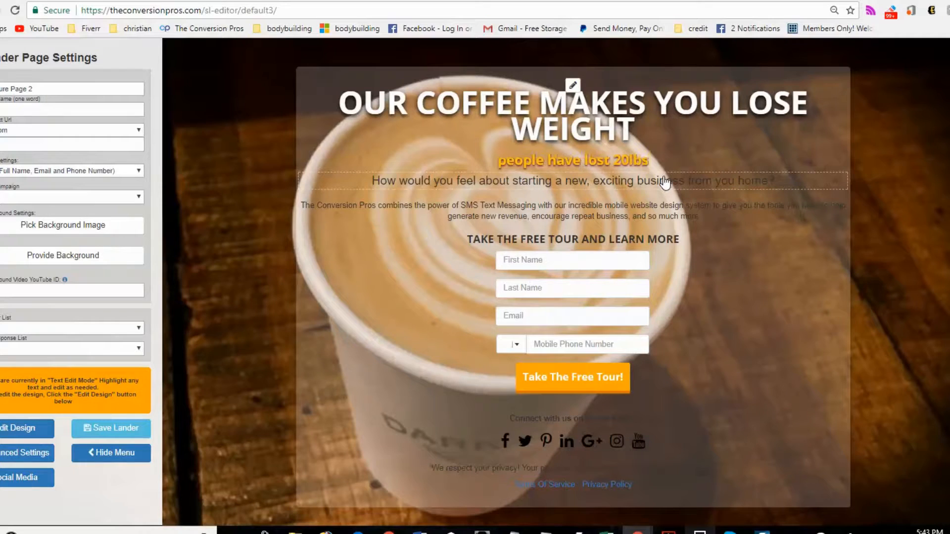
{"action": "type", "text": " in 3 weeks"}
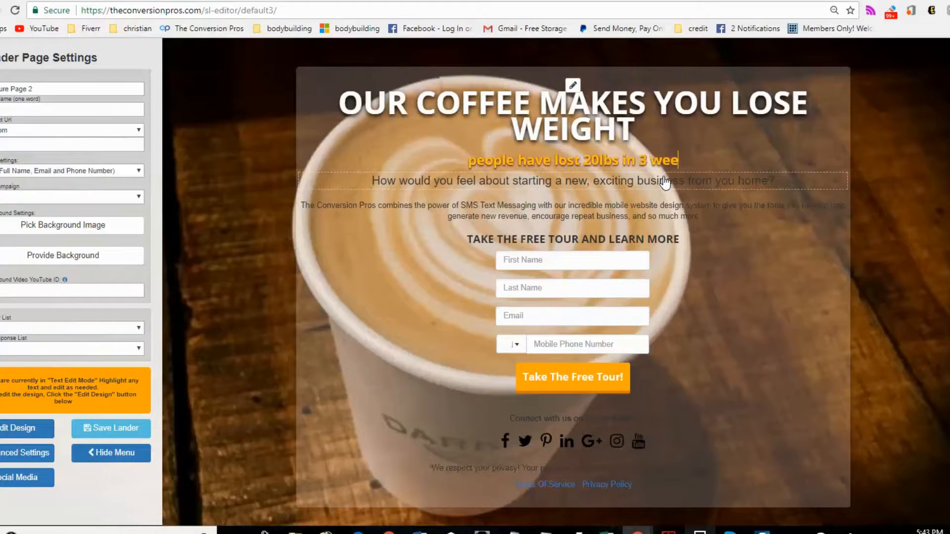
- Replace the question line beneath the subheadline with JUST WATCH OUR PRESENTATION
{"action": "left_click", "coordinate": [772, 185]}
{"action": "key", "text": "BackSpace"}
{"action": "key", "text": "BackSpace"}
{"action": "key", "text": "BackSpace"}
{"action": "key", "text": "BackSpace"}
{"action": "key", "text": "BackSpace"}
{"action": "key", "text": "BackSpace"}
{"action": "key", "text": "BackSpace"}
{"action": "key", "text": "BackSpace"}
{"action": "key", "text": "BackSpace"}
{"action": "key", "text": "BackSpace"}
{"action": "key", "text": "BackSpace"}
{"action": "key", "text": "BackSpace"}
{"action": "key", "text": "BackSpace"}
{"action": "key", "text": "BackSpace"}
{"action": "key", "text": "BackSpace"}
{"action": "key", "text": "BackSpace"}
{"action": "key", "text": "BackSpace"}
{"action": "key", "text": "BackSpace"}
{"action": "key", "text": "BackSpace"}
{"action": "key", "text": "BackSpace"}
{"action": "key", "text": "BackSpace"}
{"action": "key", "text": "BackSpace"}
{"action": "key", "text": "BackSpace"}
{"action": "key", "text": "BackSpace"}
{"action": "key", "text": "BackSpace"}
{"action": "key", "text": "BackSpace"}
{"action": "key", "text": "BackSpace"}
{"action": "key", "text": "BackSpace"}
{"action": "key", "text": "BackSpace"}
{"action": "key", "text": "BackSpace"}
{"action": "key", "text": "BackSpace"}
{"action": "key", "text": "BackSpace"}
{"action": "key", "text": "BackSpace"}
{"action": "key", "text": "BackSpace"}
{"action": "key", "text": "BackSpace"}
{"action": "key", "text": "BackSpace"}
{"action": "key", "text": "BackSpace"}
{"action": "key", "text": "BackSpace"}
{"action": "key", "text": "BackSpace"}
{"action": "key", "text": "BackSpace"}
{"action": "type", "text": "JUST WATC"}
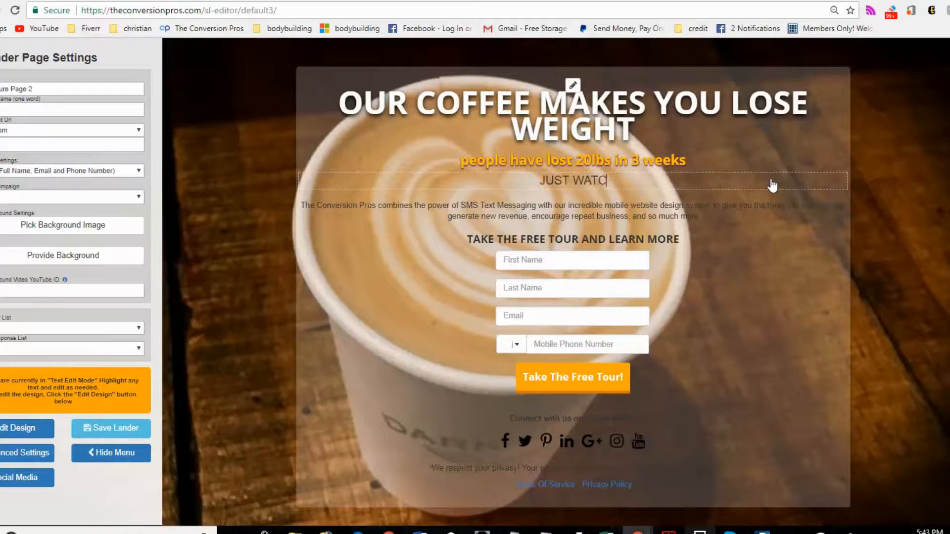
{"action": "type", "text": "H OUR PR"}
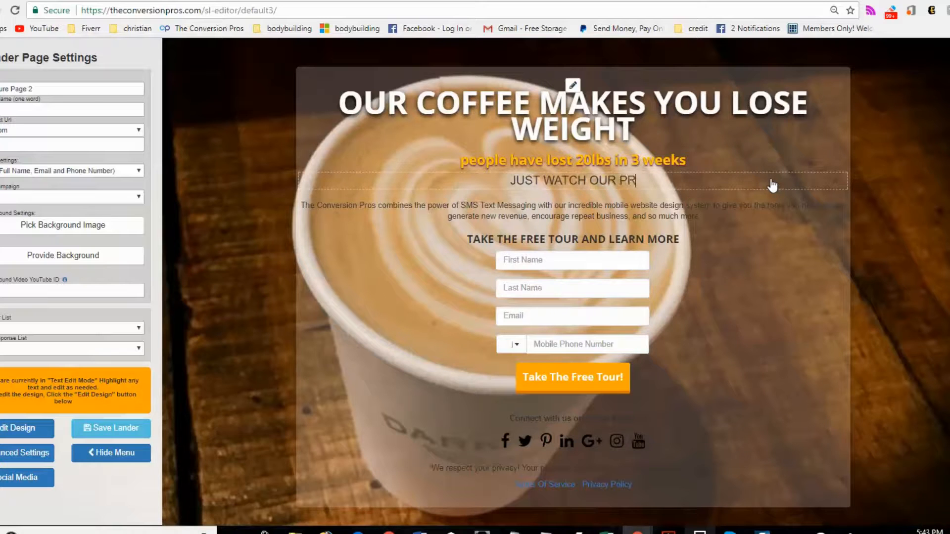
{"action": "type", "text": "ESENTATION"}
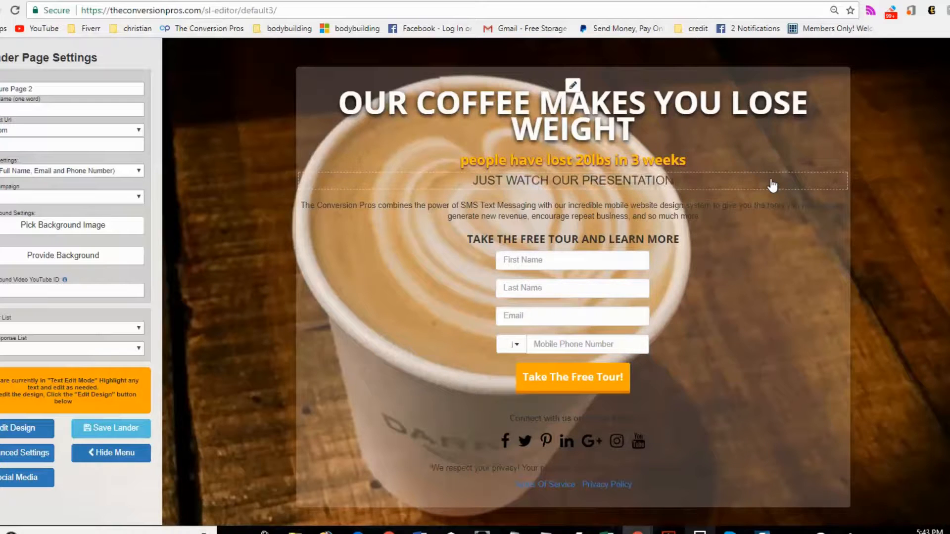
- Delete the body paragraph below that line and return to design mode
{"action": "left_click_drag", "start_coordinate": [700, 218], "coordinate": [271, 203]}
{"action": "key", "text": "BackSpace"}
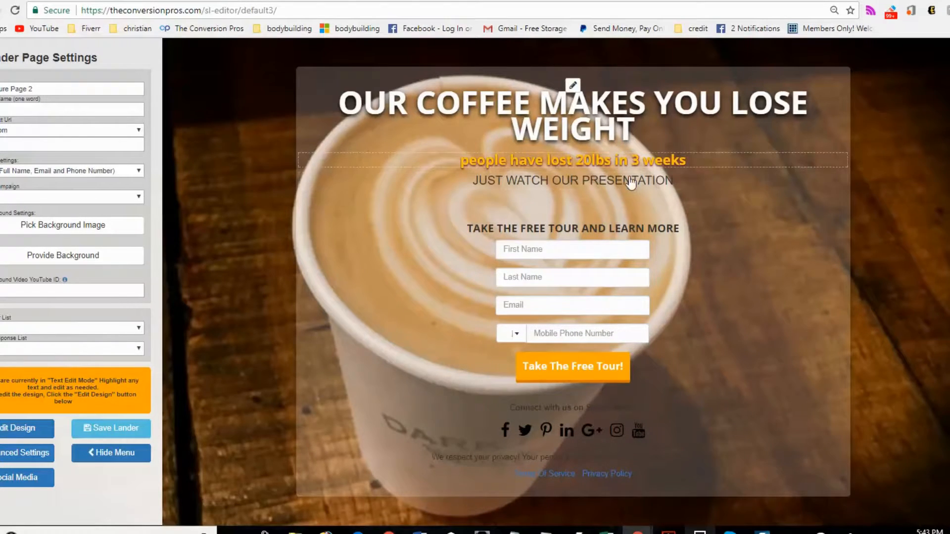
{"action": "left_click", "coordinate": [28, 429]}
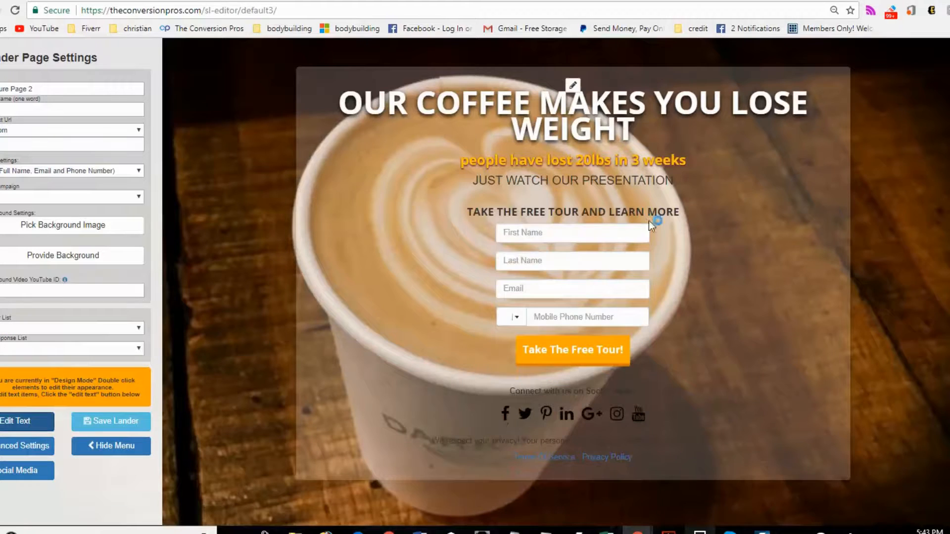
- Open the subheadline's attribute editor and set its font to Bungee
{"action": "double_click", "coordinate": [622, 164]}
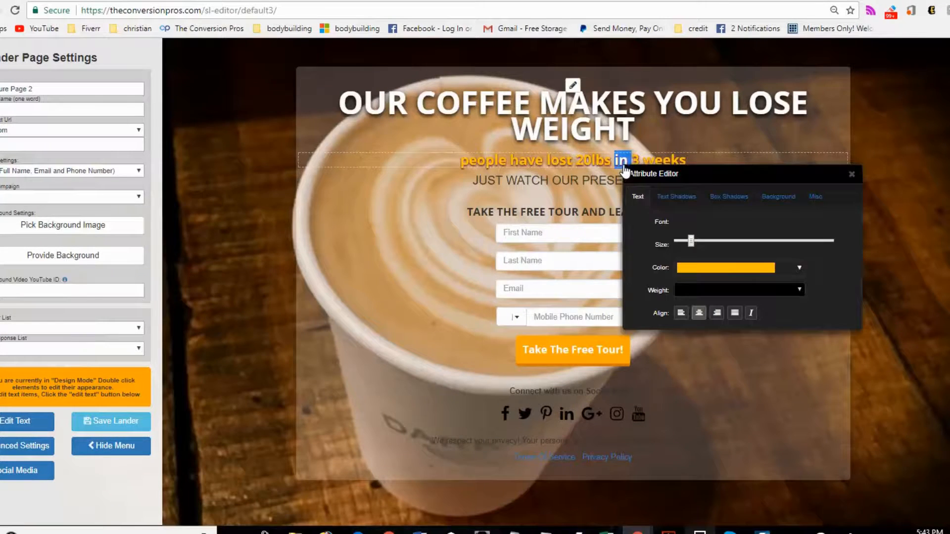
{"action": "left_click", "coordinate": [766, 226]}
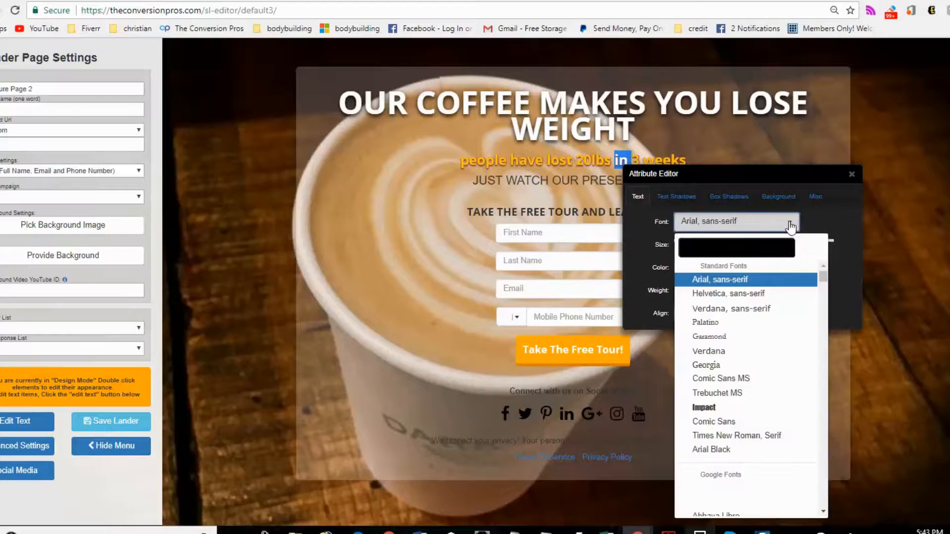
{"action": "scroll", "coordinate": [766, 309], "scroll_direction": "down", "scroll_amount": 10}
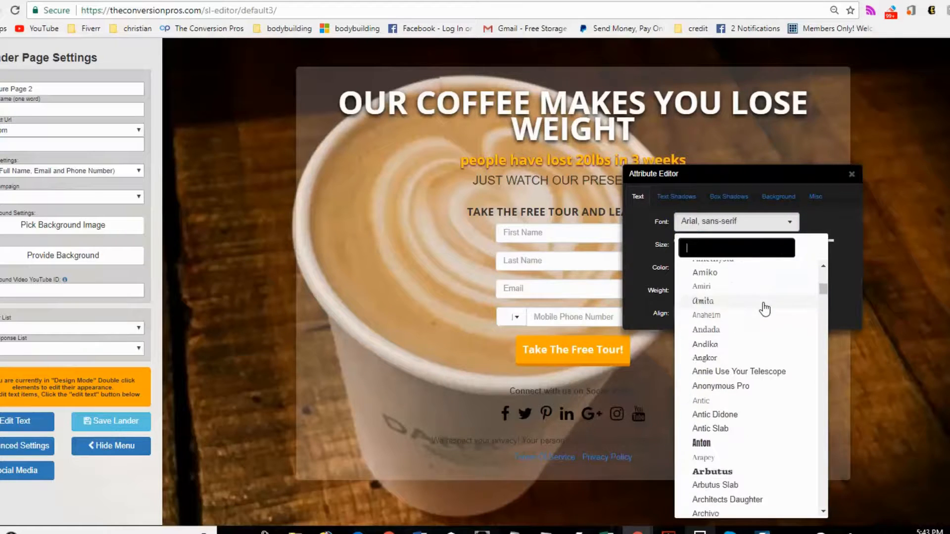
{"action": "scroll", "coordinate": [765, 309], "scroll_direction": "down", "scroll_amount": 15}
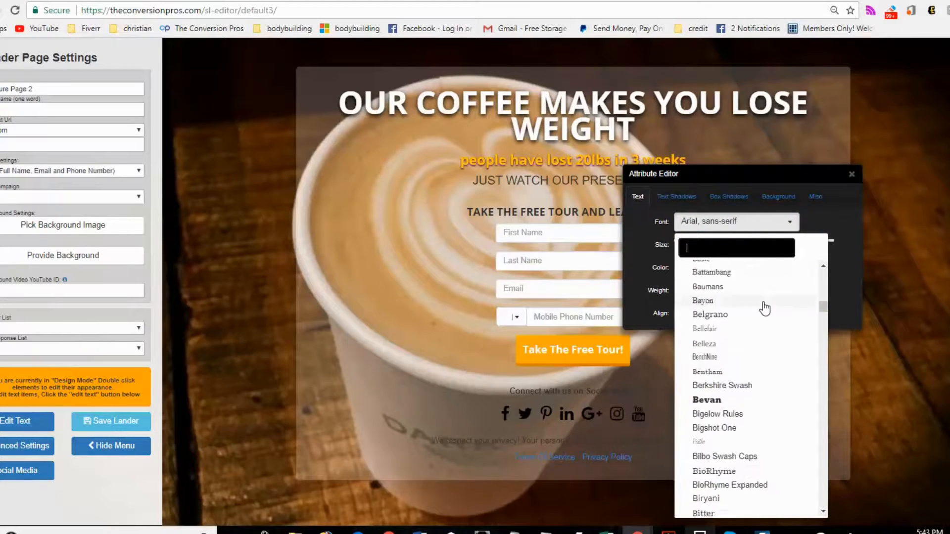
{"action": "scroll", "coordinate": [765, 309], "scroll_direction": "down", "scroll_amount": 5}
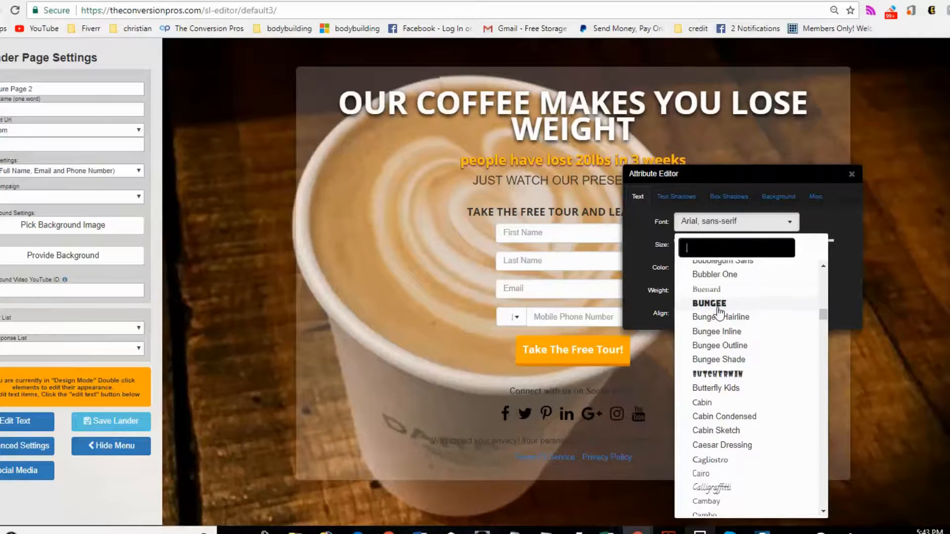
{"action": "left_click", "coordinate": [717, 304]}
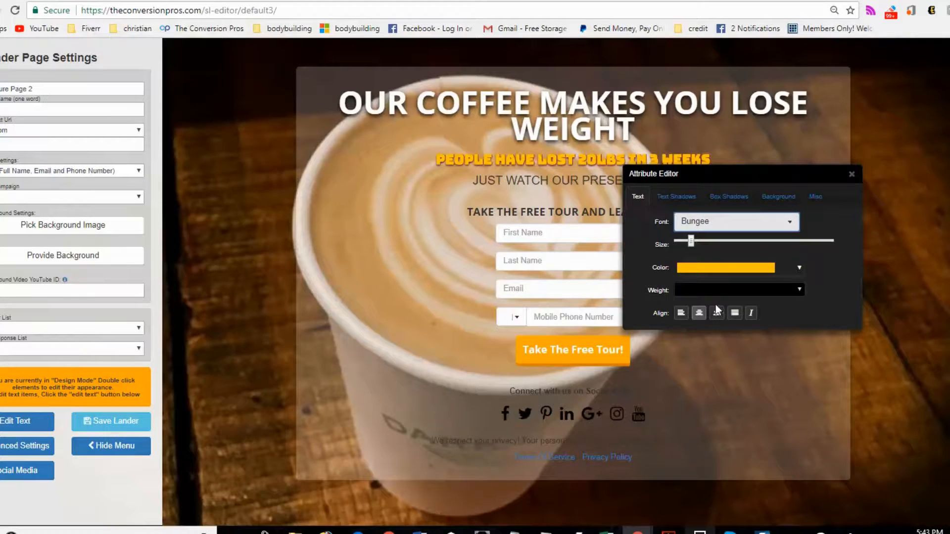
- Enlarge the subheadline's font size with the size slider
{"action": "left_click_drag", "start_coordinate": [723, 168], "coordinate": [682, 184]}
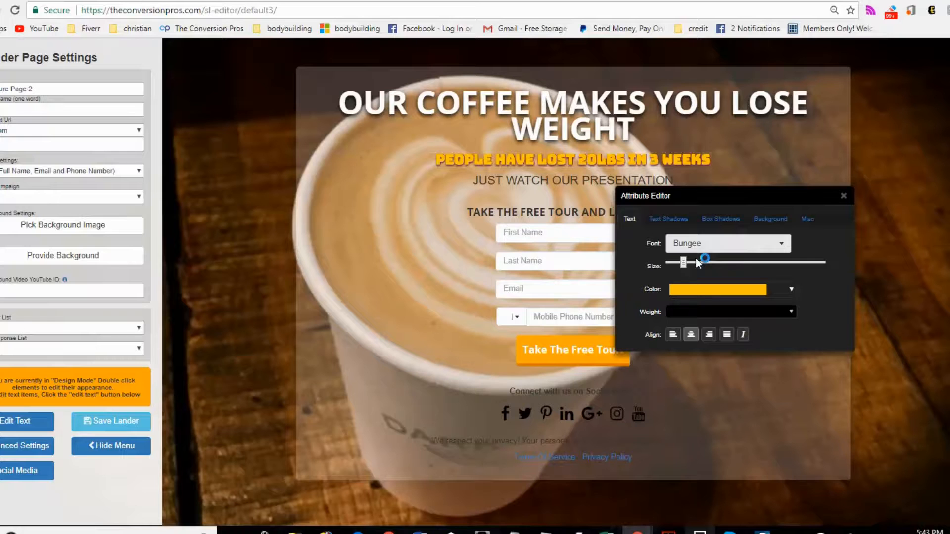
{"action": "left_click", "coordinate": [695, 263]}
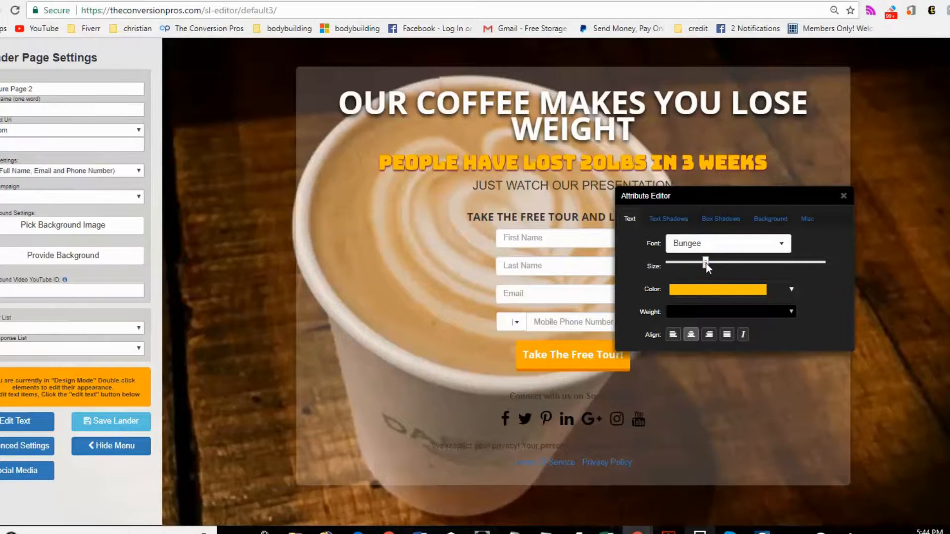
{"action": "left_click", "coordinate": [705, 264]}
{"action": "left_click_drag", "start_coordinate": [706, 263], "coordinate": [699, 263]}
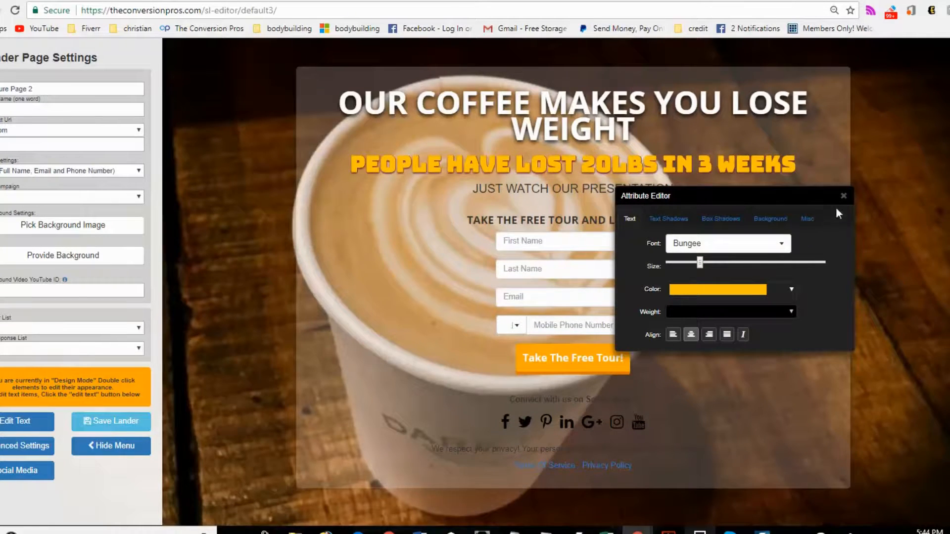
- Set the subheadline's text color to orange #ff6000
{"action": "left_click", "coordinate": [743, 297]}
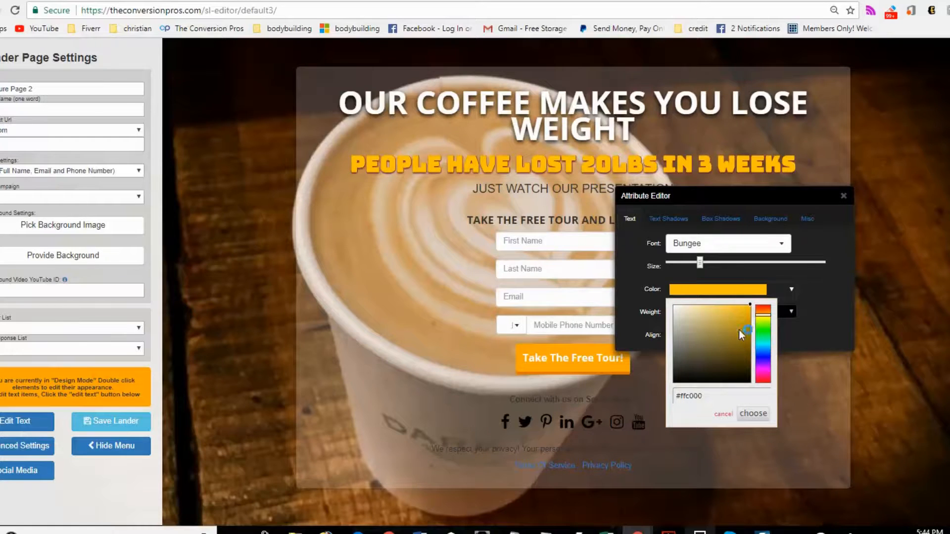
{"action": "left_click_drag", "start_coordinate": [767, 321], "coordinate": [768, 317]}
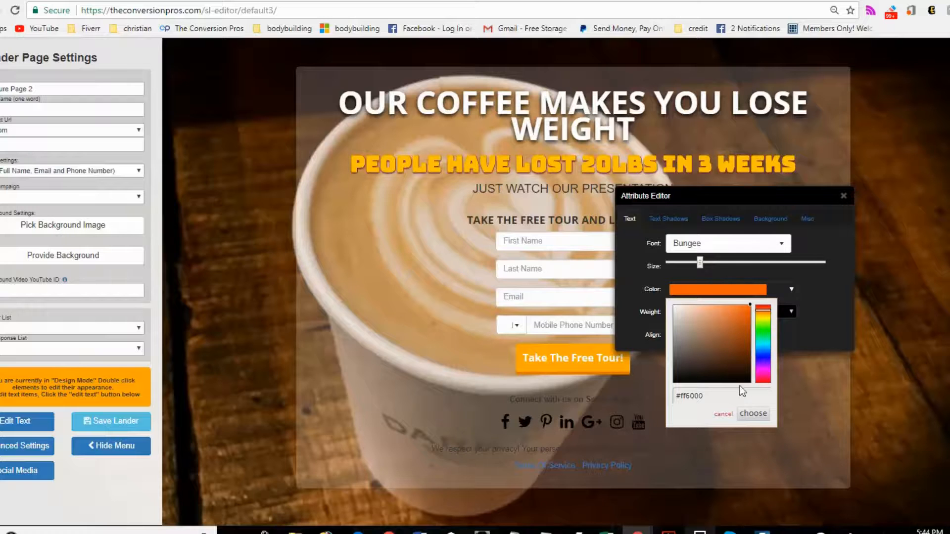
{"action": "left_click", "coordinate": [750, 415]}
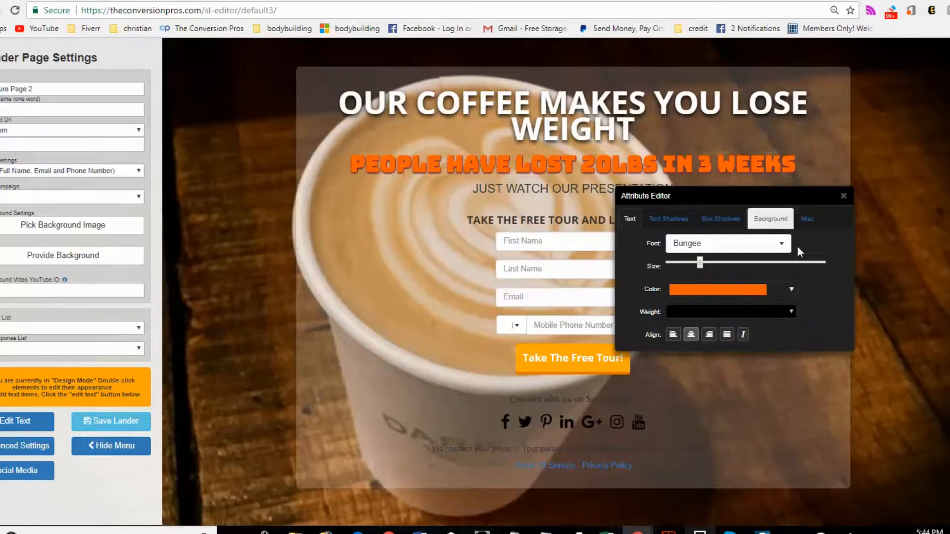
- Copy the subheadline's color code #ff6000 and close the attribute editor
{"action": "left_click", "coordinate": [730, 292]}
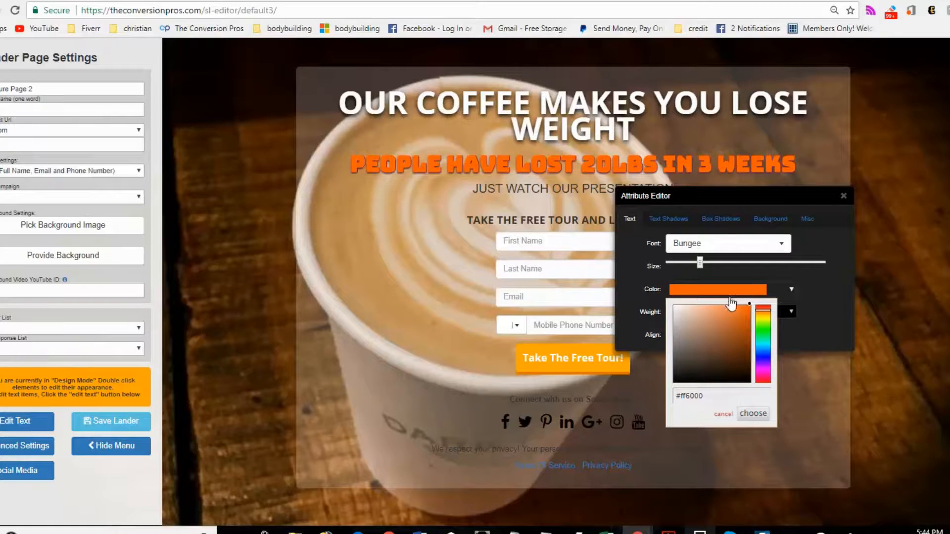
{"action": "left_click_drag", "start_coordinate": [712, 393], "coordinate": [688, 398]}
{"action": "left_click", "coordinate": [843, 197]}
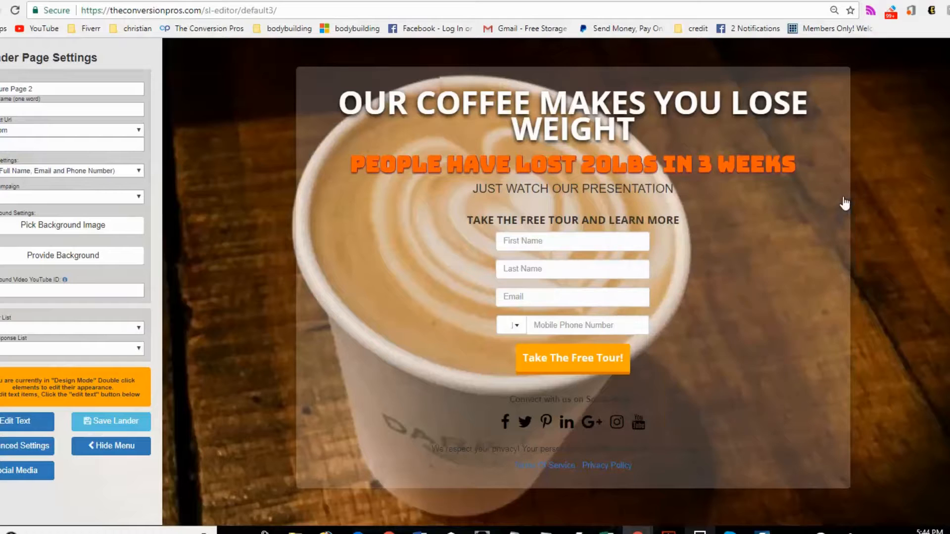
- Open the JUST WATCH OUR PRESENTATION line's attributes, set its color to white and enlarge its size slightly
{"action": "double_click", "coordinate": [636, 196]}
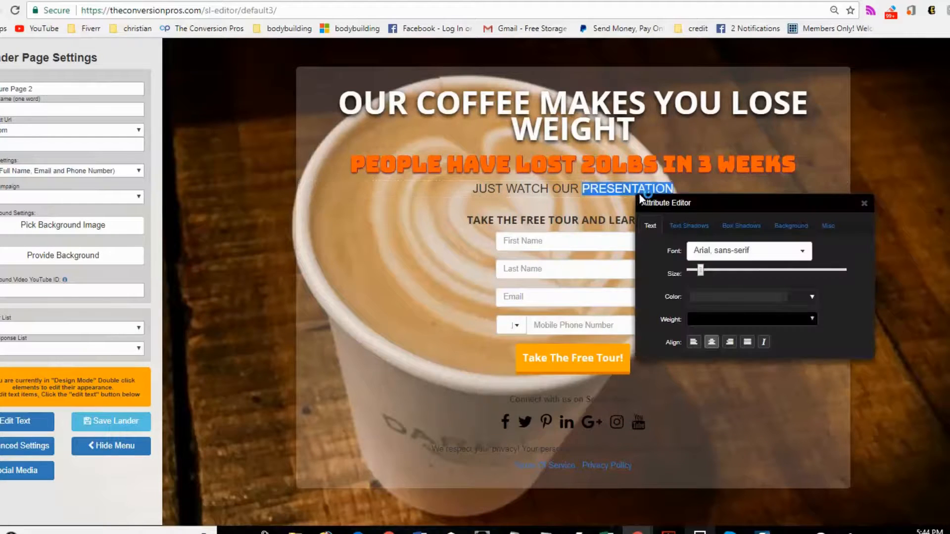
{"action": "left_click", "coordinate": [718, 299]}
{"action": "left_click_drag", "start_coordinate": [714, 315], "coordinate": [693, 315]}
{"action": "left_click", "coordinate": [763, 422]}
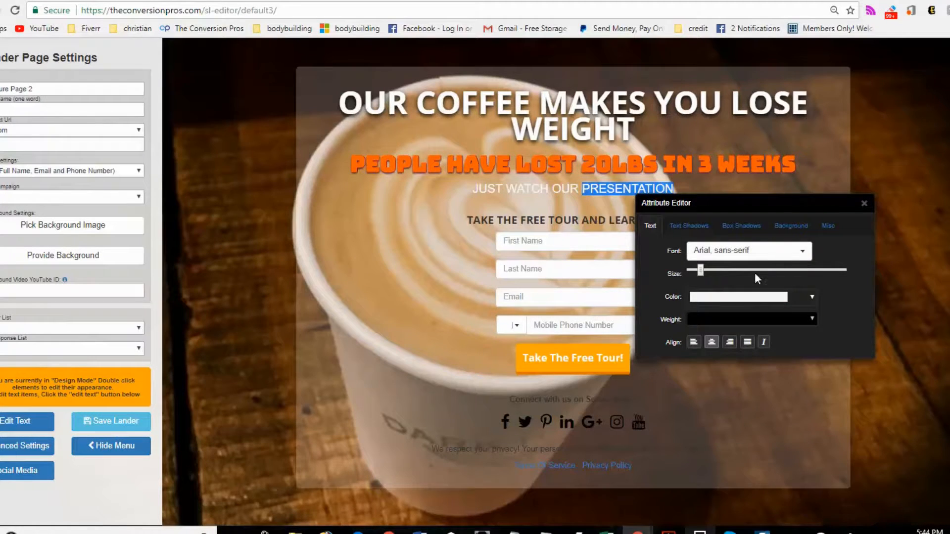
{"action": "left_click_drag", "start_coordinate": [707, 271], "coordinate": [711, 270]}
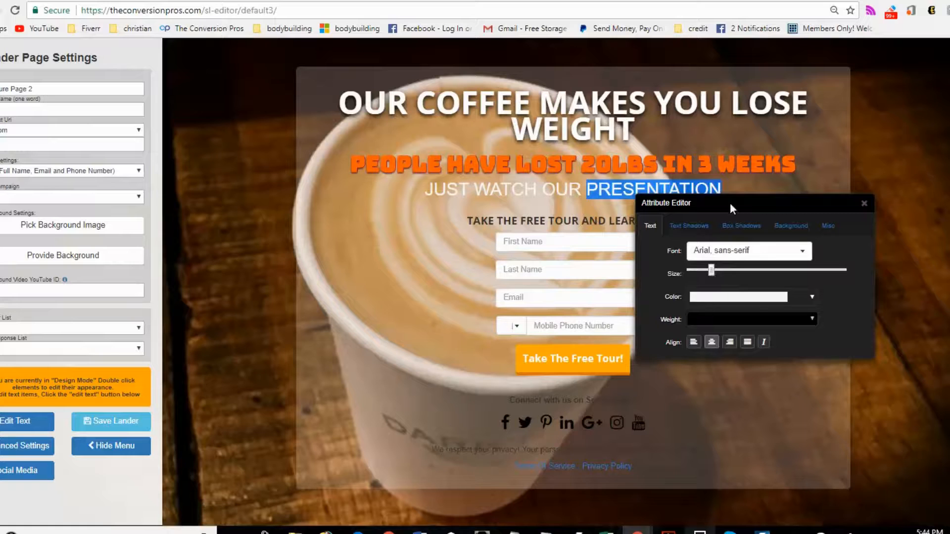
- Adjust that line's text shadow Y offset and close the attribute editor
{"action": "left_click_drag", "start_coordinate": [729, 203], "coordinate": [732, 237]}
{"action": "left_click", "coordinate": [692, 260]}
{"action": "left_click", "coordinate": [772, 308]}
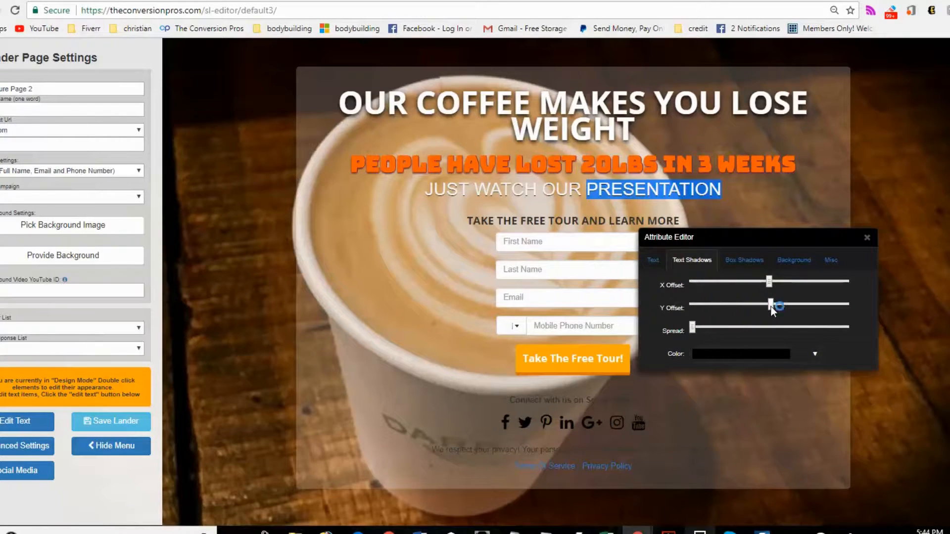
{"action": "left_click", "coordinate": [867, 238]}
- Color the TAKE THE FREE TOUR AND LEARN MORE heading #ff6000 and nudge its text shadow Y offset
{"action": "double_click", "coordinate": [672, 224]}
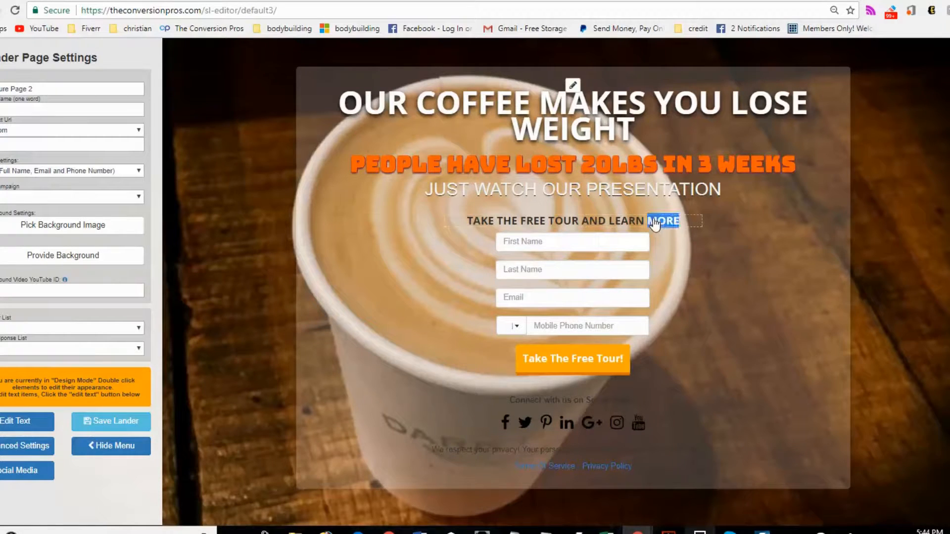
{"action": "left_click", "coordinate": [759, 322]}
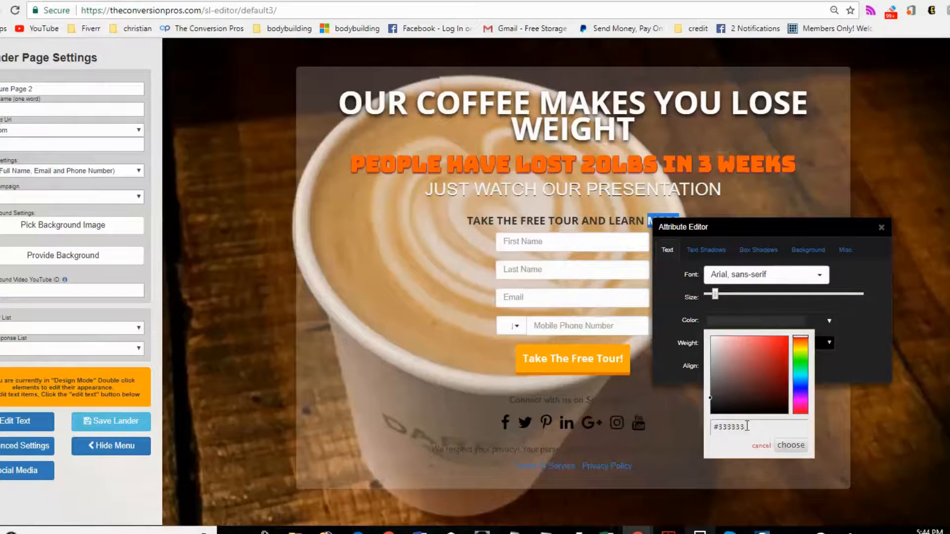
{"action": "left_click_drag", "start_coordinate": [747, 426], "coordinate": [694, 429]}
{"action": "type", "text": "#ff6000"}
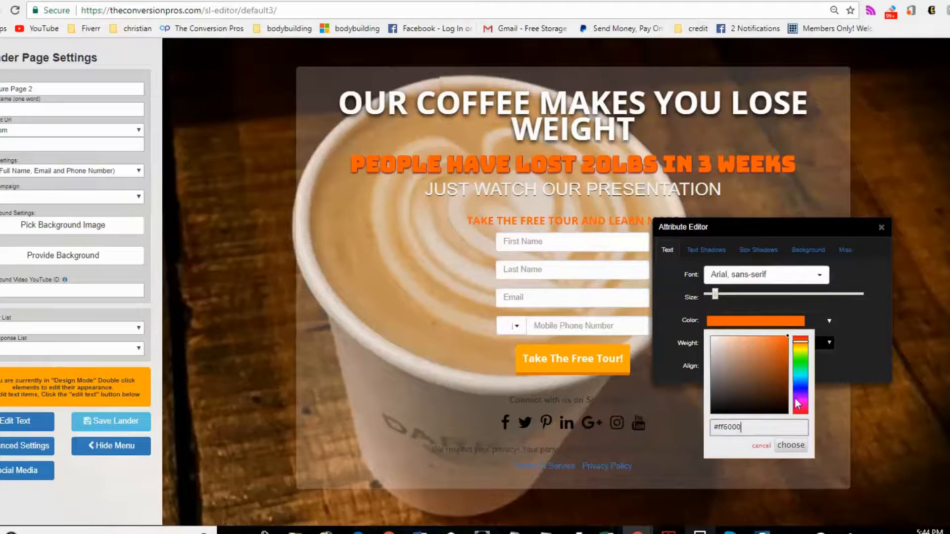
{"action": "left_click", "coordinate": [707, 249]}
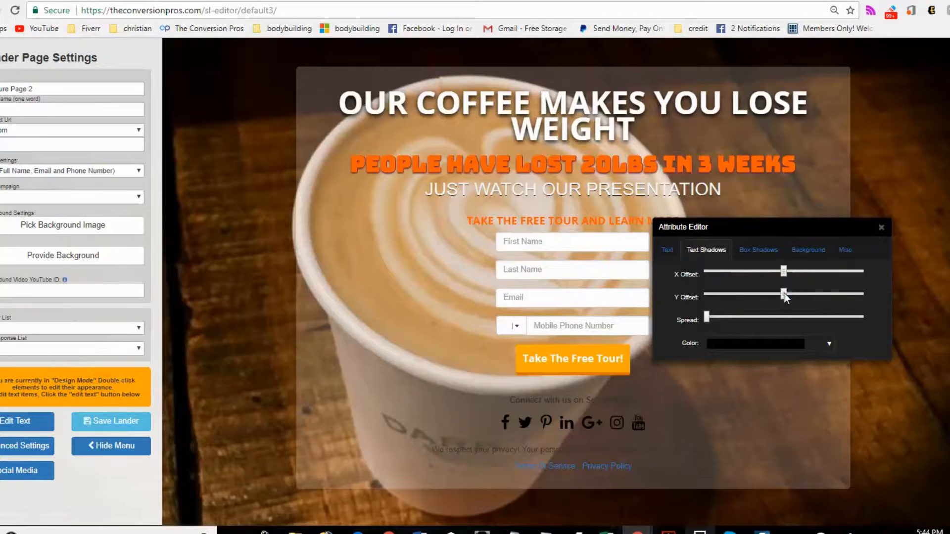
{"action": "left_click_drag", "start_coordinate": [785, 292], "coordinate": [786, 293]}
{"action": "left_click", "coordinate": [881, 228]}
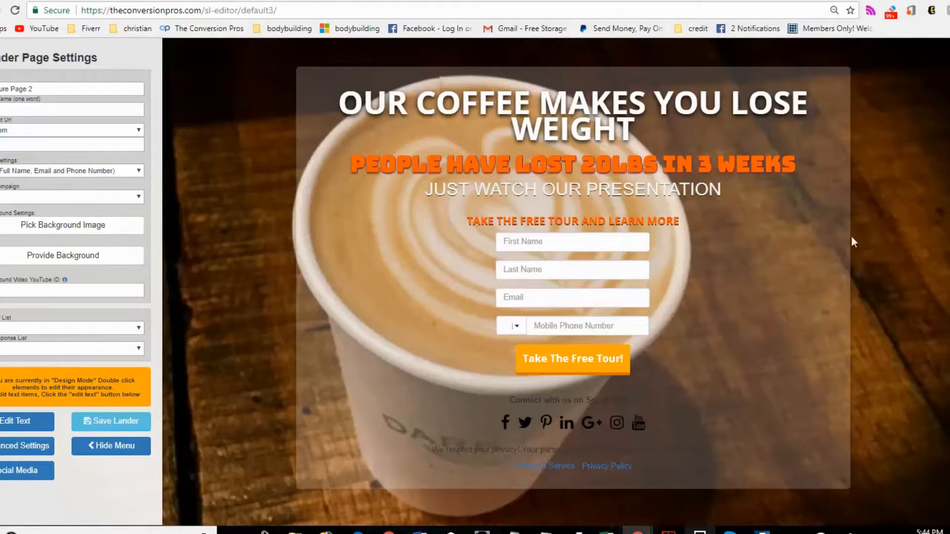
- Set the Take The Free Tour! button's background color to #ff6000
{"action": "double_click", "coordinate": [601, 372]}
{"action": "left_click_drag", "start_coordinate": [906, 370], "coordinate": [831, 228]}
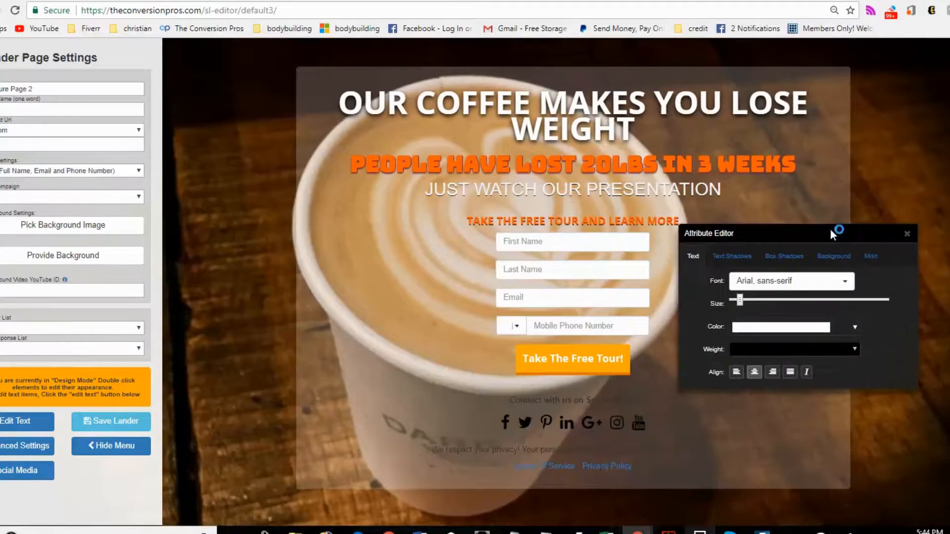
{"action": "left_click", "coordinate": [834, 256]}
{"action": "left_click", "coordinate": [829, 282]}
{"action": "left_click", "coordinate": [792, 402]}
{"action": "key", "text": "ctrl+a"}
{"action": "type", "text": "#ff6000"}
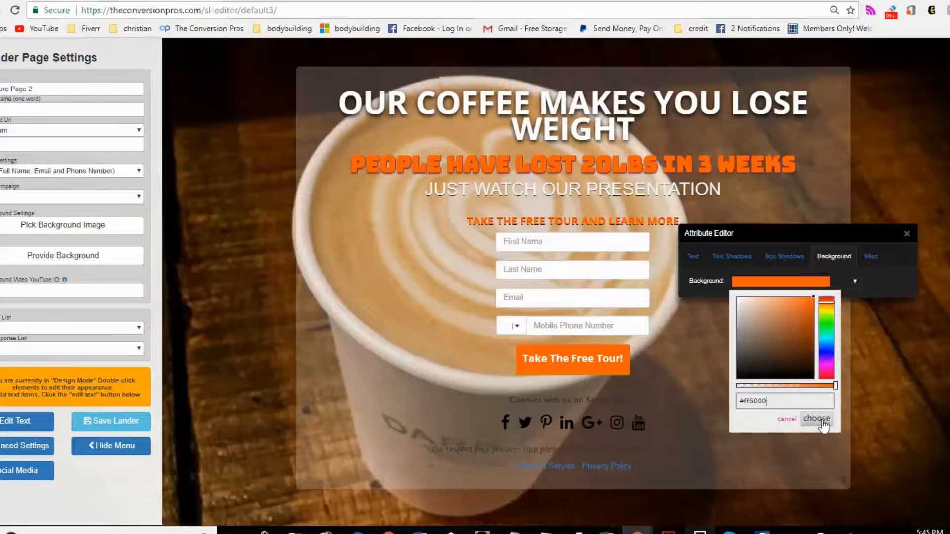
{"action": "left_click", "coordinate": [823, 420]}
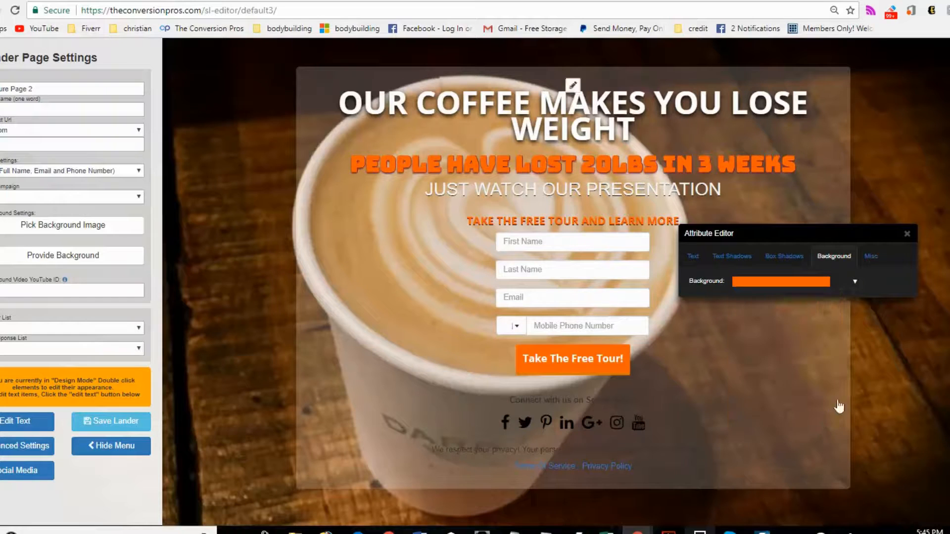
{"action": "left_click", "coordinate": [907, 233]}
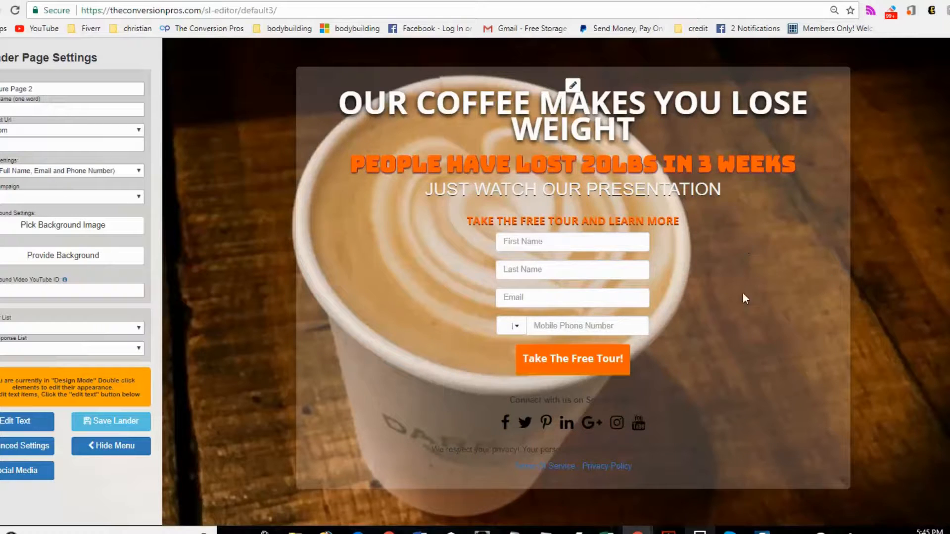
- Change the content box's background to near-black with about 0.29 opacity
{"action": "left_click", "coordinate": [573, 87]}
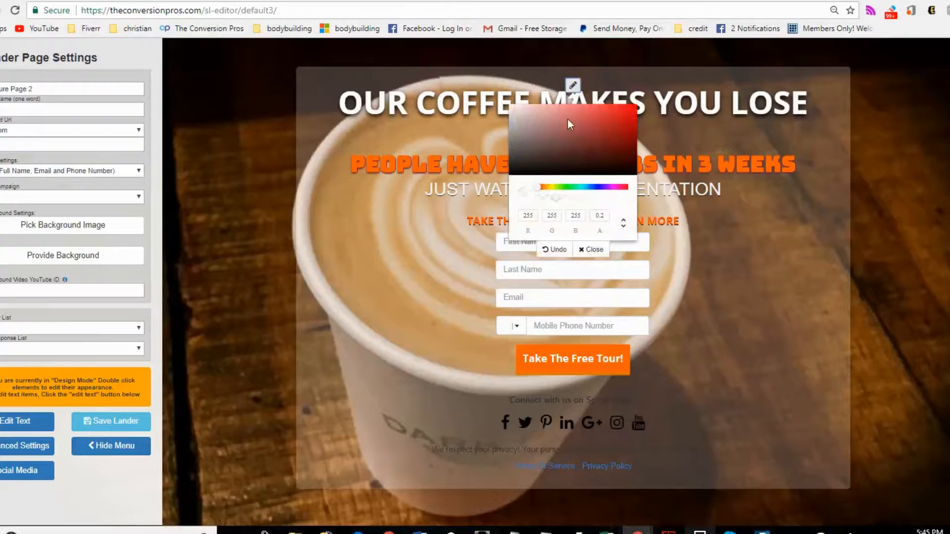
{"action": "mouse_move", "coordinate": [568, 148]}
{"action": "left_mouse_down"}
{"action": "mouse_move", "coordinate": [599, 173]}
{"action": "mouse_move", "coordinate": [589, 171]}
{"action": "mouse_move", "coordinate": [604, 130]}
{"action": "left_mouse_up"}
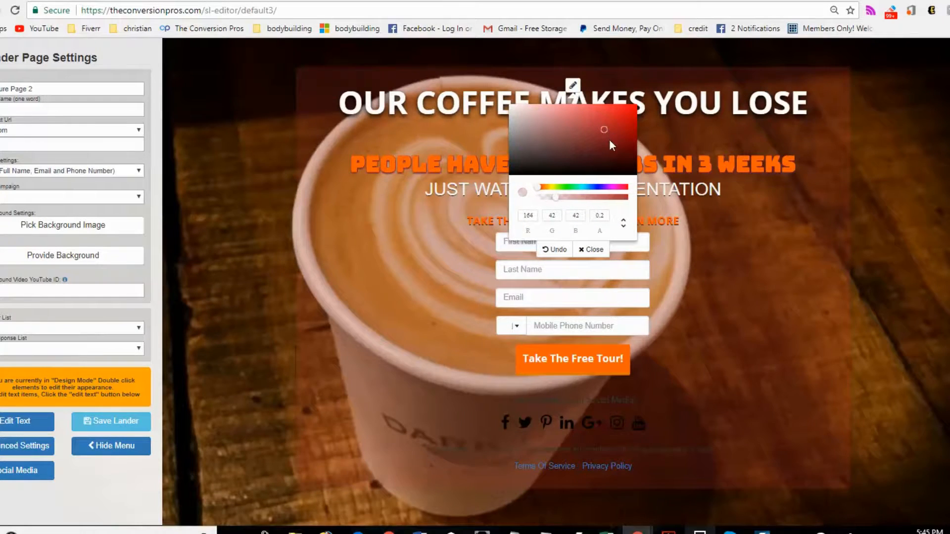
{"action": "left_click", "coordinate": [554, 187]}
{"action": "mouse_move", "coordinate": [551, 159]}
{"action": "left_mouse_down"}
{"action": "mouse_move", "coordinate": [554, 123]}
{"action": "mouse_move", "coordinate": [595, 172]}
{"action": "left_mouse_up"}
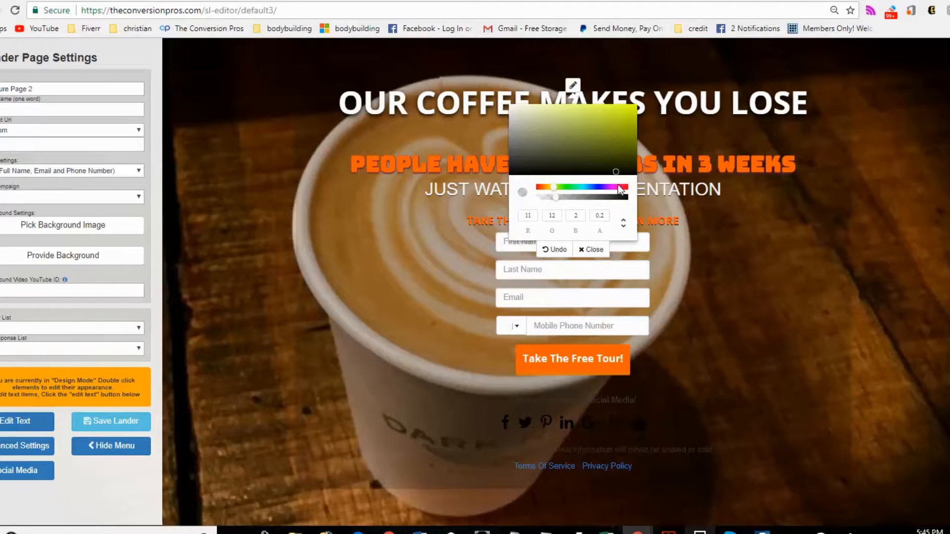
{"action": "left_click", "coordinate": [617, 187]}
{"action": "left_click", "coordinate": [616, 126]}
{"action": "left_click", "coordinate": [612, 187]}
{"action": "mouse_move", "coordinate": [591, 162]}
{"action": "left_mouse_down"}
{"action": "mouse_move", "coordinate": [573, 174]}
{"action": "mouse_move", "coordinate": [603, 195]}
{"action": "mouse_move", "coordinate": [559, 197]}
{"action": "mouse_move", "coordinate": [584, 197]}
{"action": "left_mouse_up"}
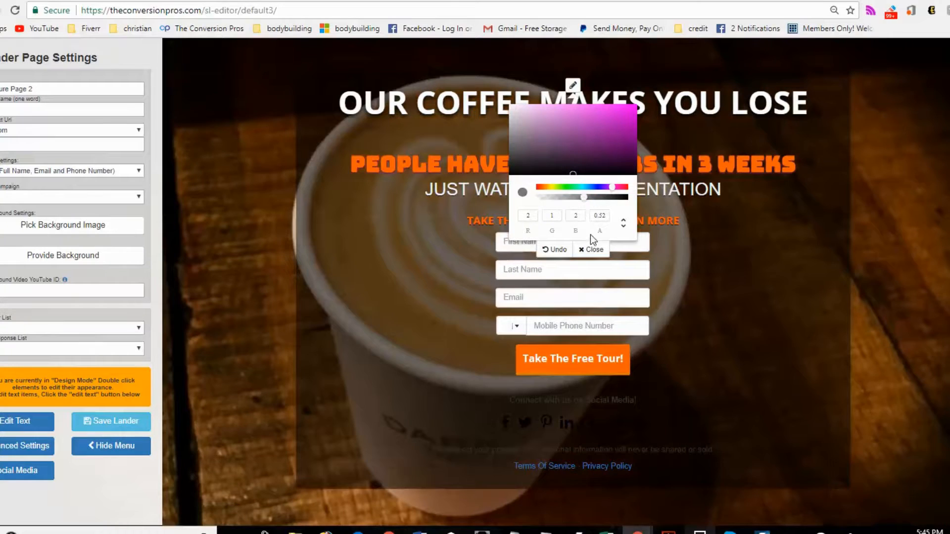
{"action": "left_click", "coordinate": [573, 85]}
{"action": "left_click", "coordinate": [568, 199]}
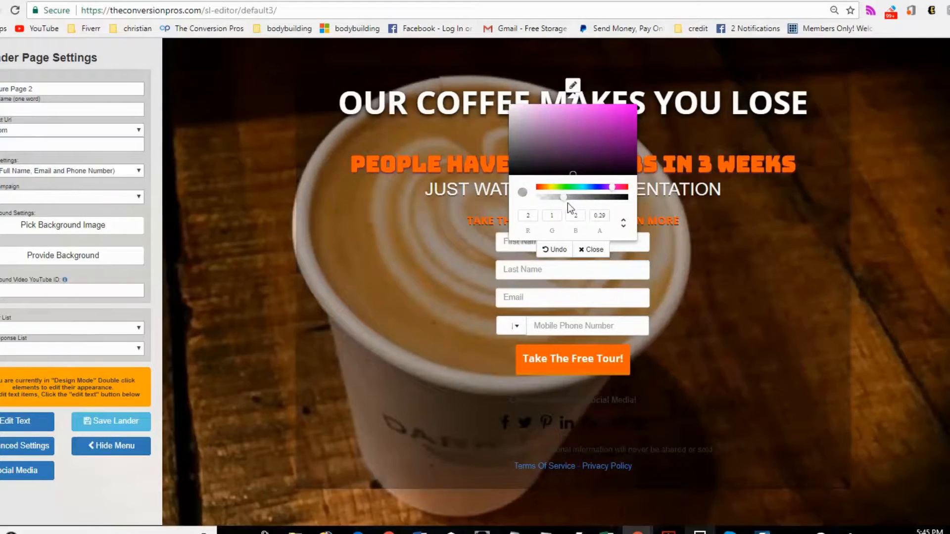
{"action": "left_click", "coordinate": [591, 250]}
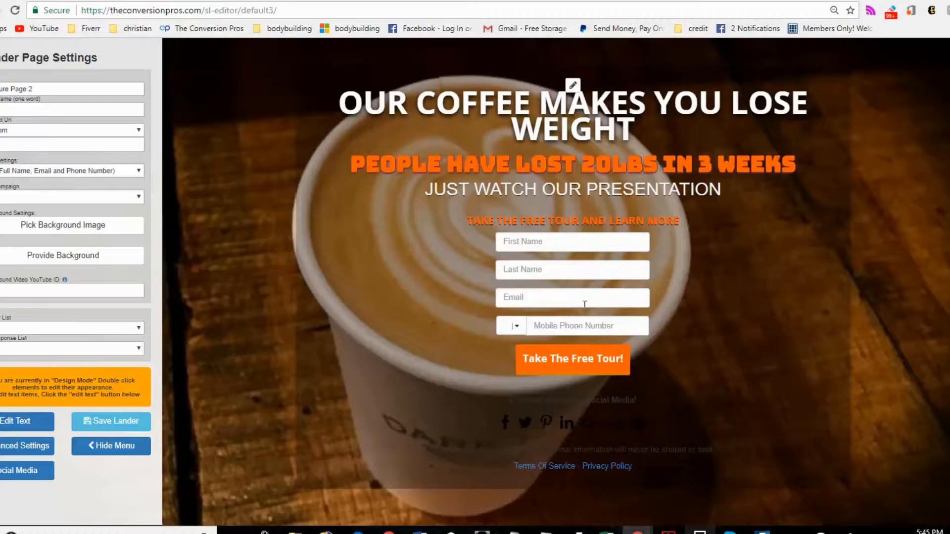
- Switch the form settings to Full Name, Email, Phone Number and Address
{"action": "left_click", "coordinate": [141, 171]}
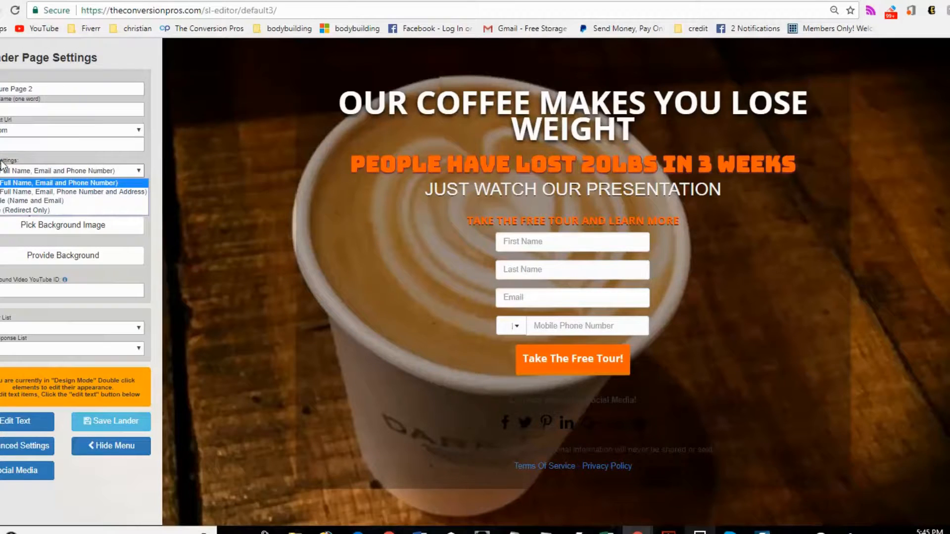
{"action": "left_click", "coordinate": [38, 199]}
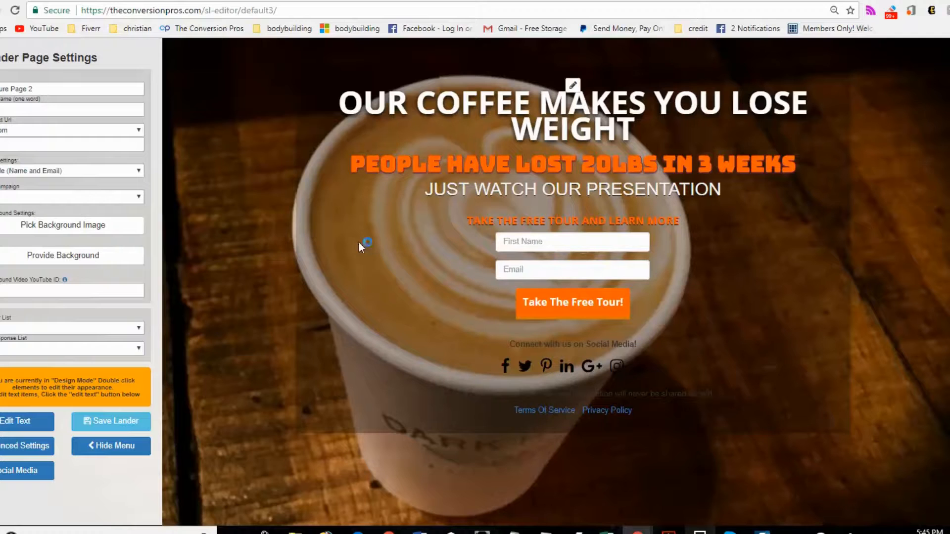
{"action": "left_click", "coordinate": [140, 171]}
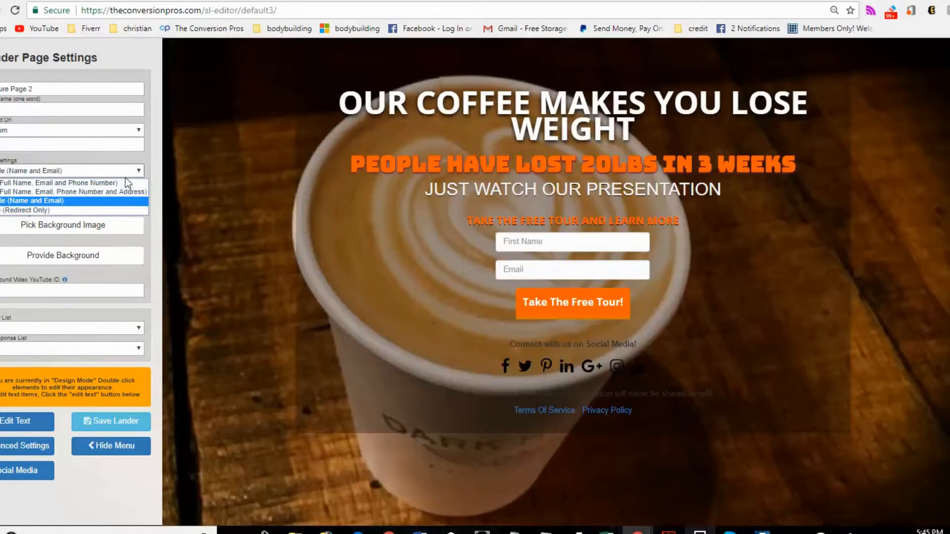
{"action": "left_click", "coordinate": [126, 193]}
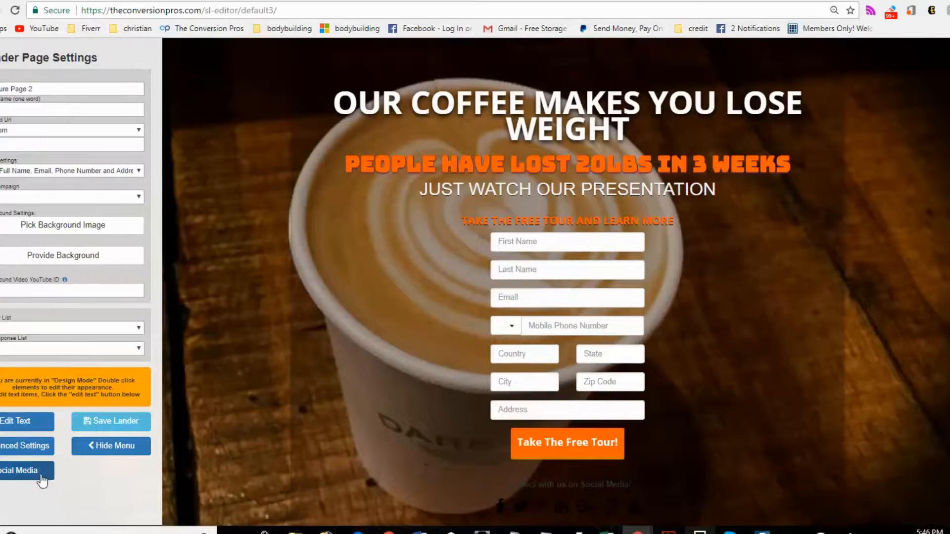
- Browse each network's URL tab in the social media settings and hide the settings menu to preview the page
{"action": "left_click", "coordinate": [27, 470]}
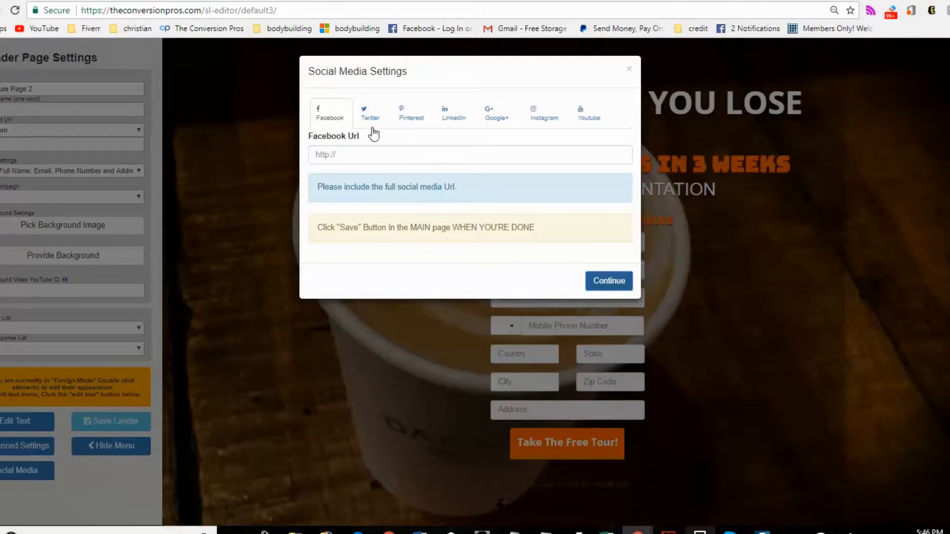
{"action": "left_click", "coordinate": [370, 114]}
{"action": "left_click", "coordinate": [414, 114]}
{"action": "left_click", "coordinate": [496, 114]}
{"action": "left_click", "coordinate": [544, 114]}
{"action": "left_click", "coordinate": [589, 113]}
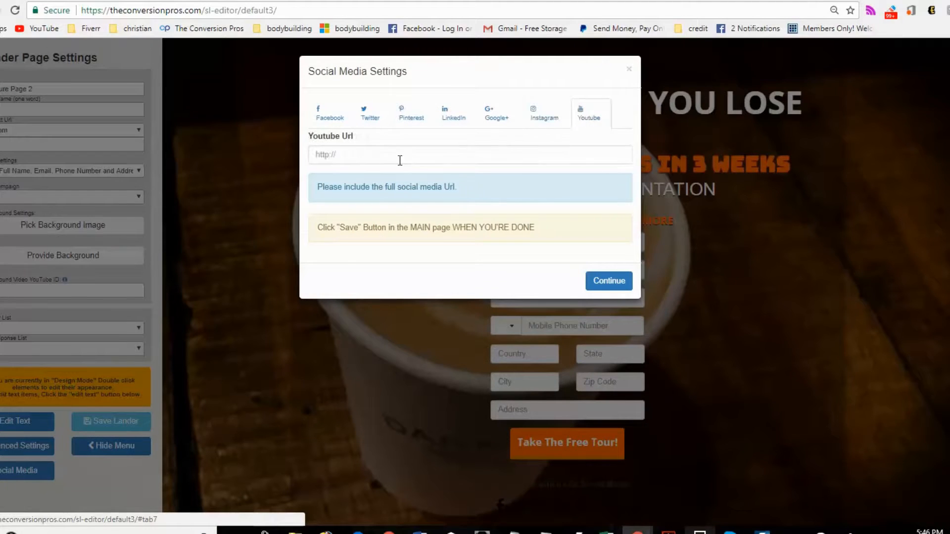
{"action": "left_click", "coordinate": [444, 157]}
{"action": "left_click", "coordinate": [588, 280]}
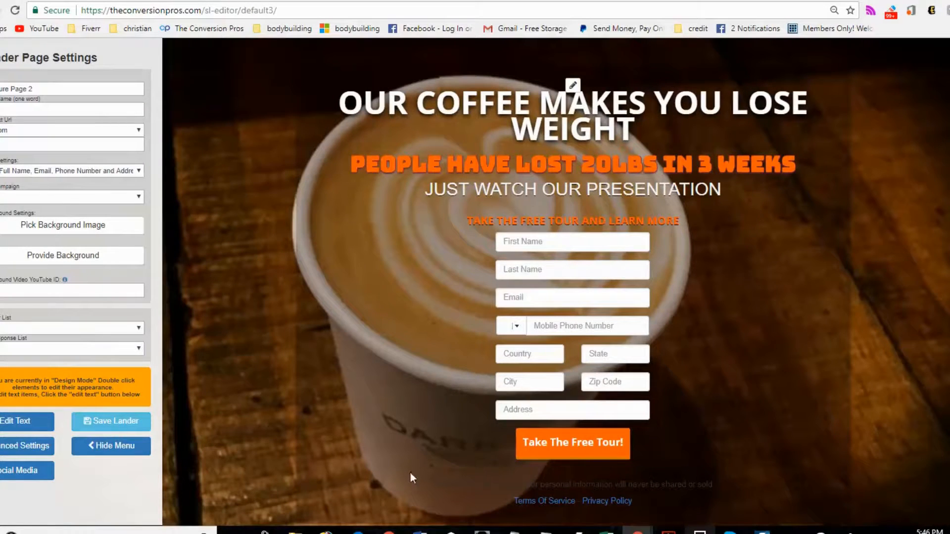
{"action": "left_click", "coordinate": [120, 451]}
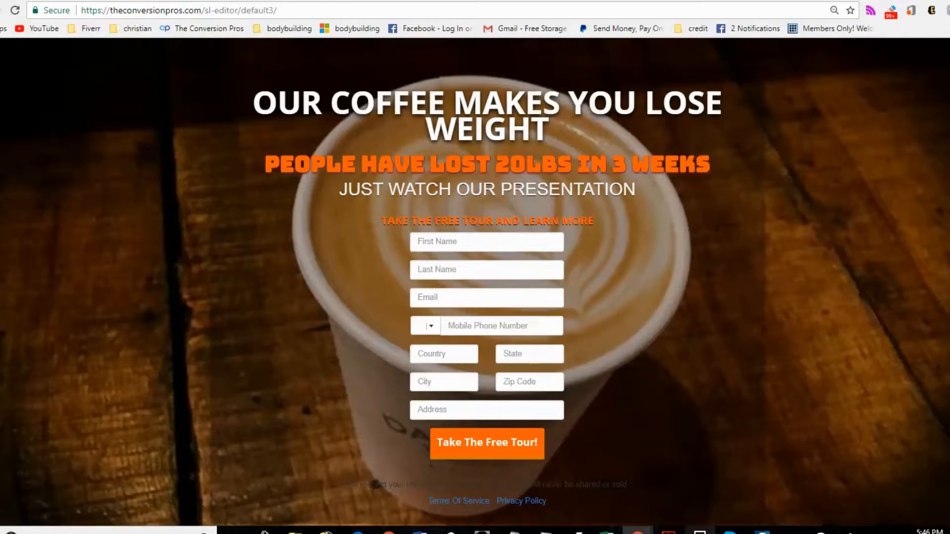
- Replace the page background with the photo of a woman sipping coffee from the Coffee image category, then hide the settings menu
{"action": "left_click", "coordinate": [2, 49]}
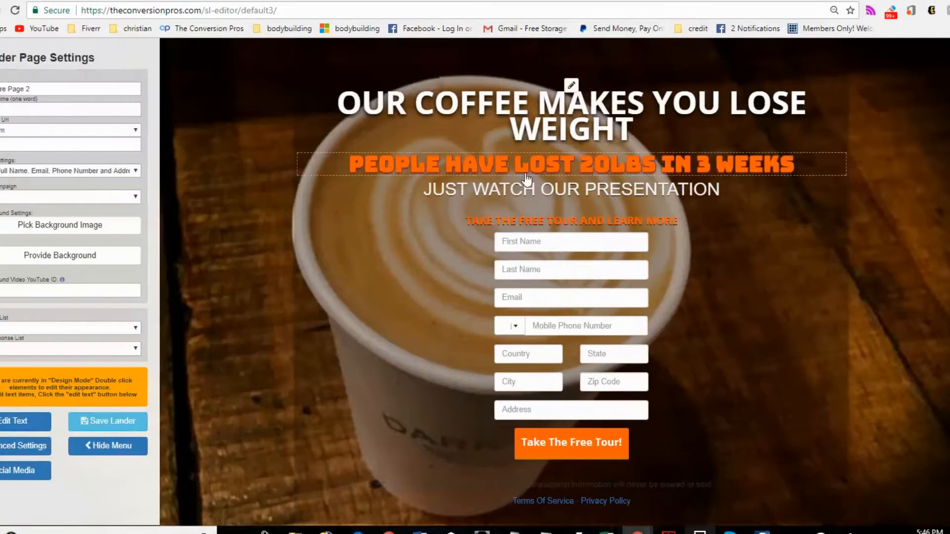
{"action": "left_click", "coordinate": [122, 229]}
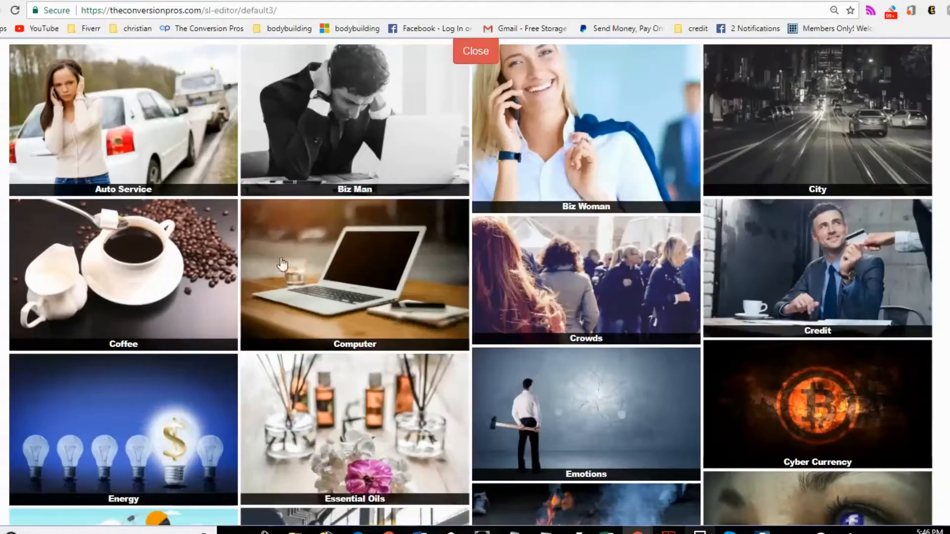
{"action": "left_click", "coordinate": [211, 257]}
{"action": "scroll", "coordinate": [653, 275], "scroll_direction": "down", "scroll_amount": 9}
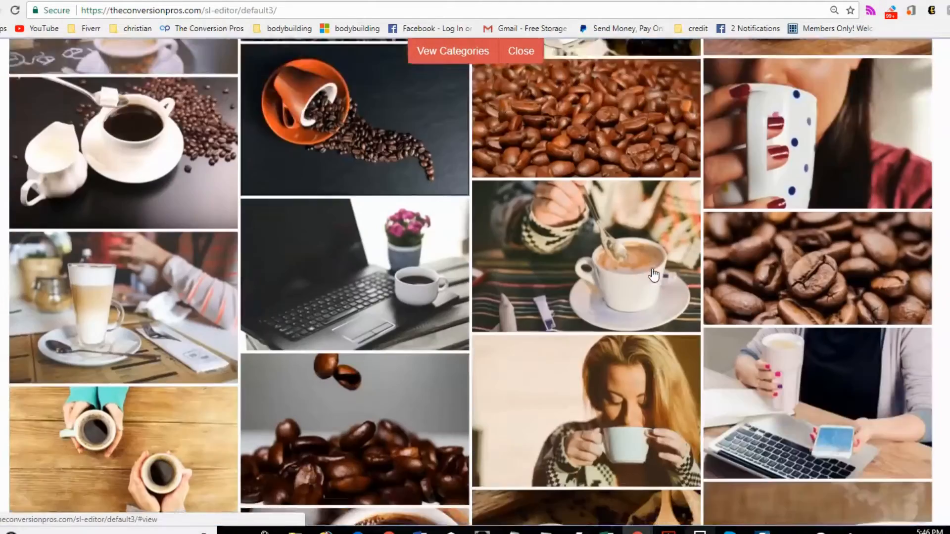
{"action": "scroll", "coordinate": [654, 274], "scroll_direction": "down", "scroll_amount": 3}
{"action": "left_click", "coordinate": [634, 115]}
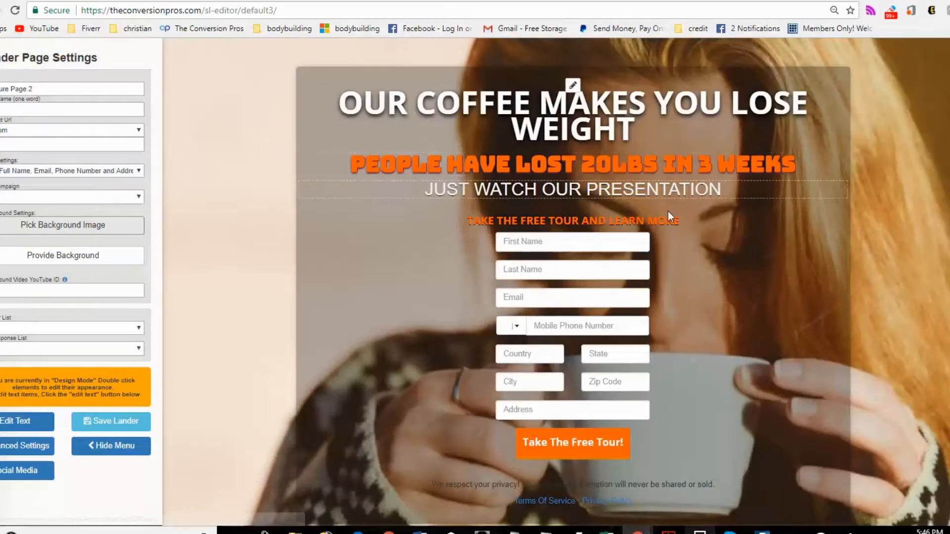
{"action": "left_click", "coordinate": [113, 446]}
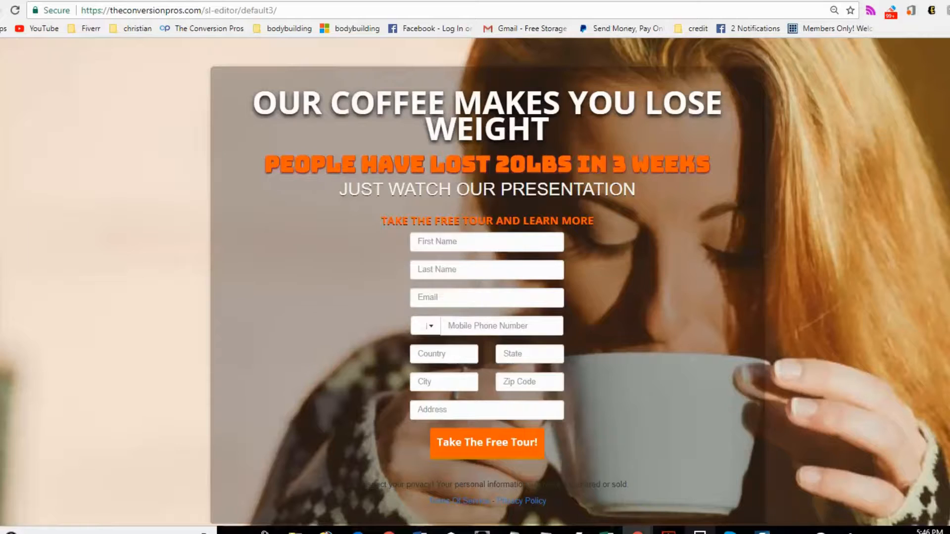
- Switch the form settings to Name and Email only
{"action": "left_click", "coordinate": [1, 237]}
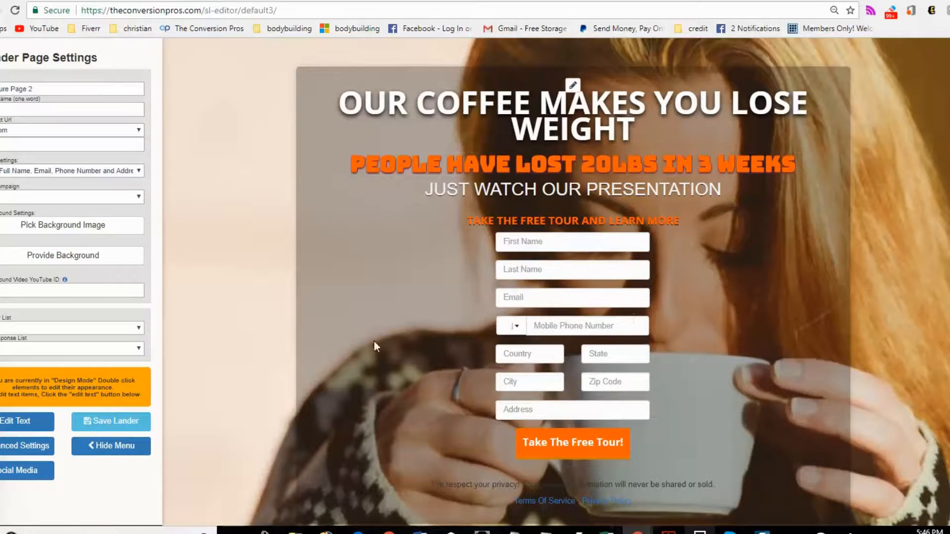
{"action": "left_click", "coordinate": [89, 170]}
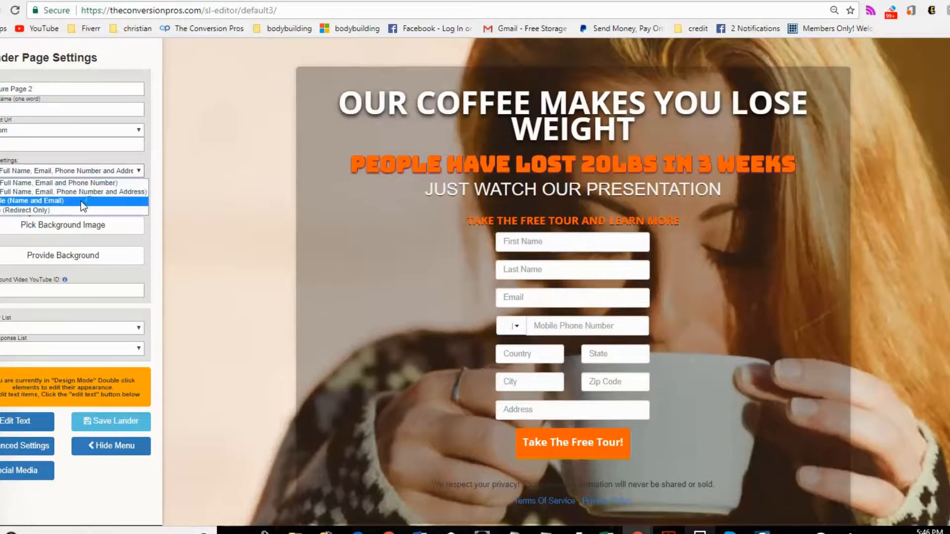
{"action": "left_click", "coordinate": [81, 201]}
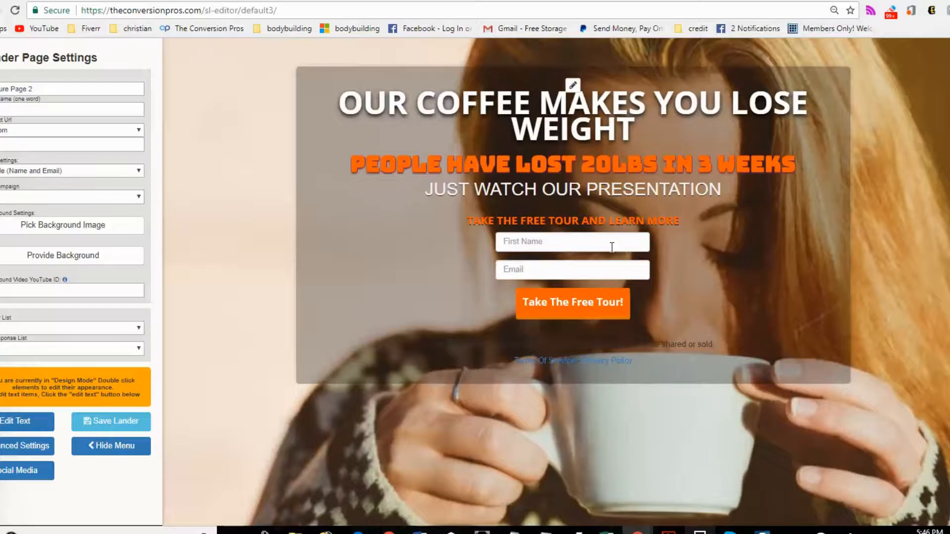
- Browse the campaign list without choosing one and hide the settings menu
{"action": "left_click", "coordinate": [34, 195]}
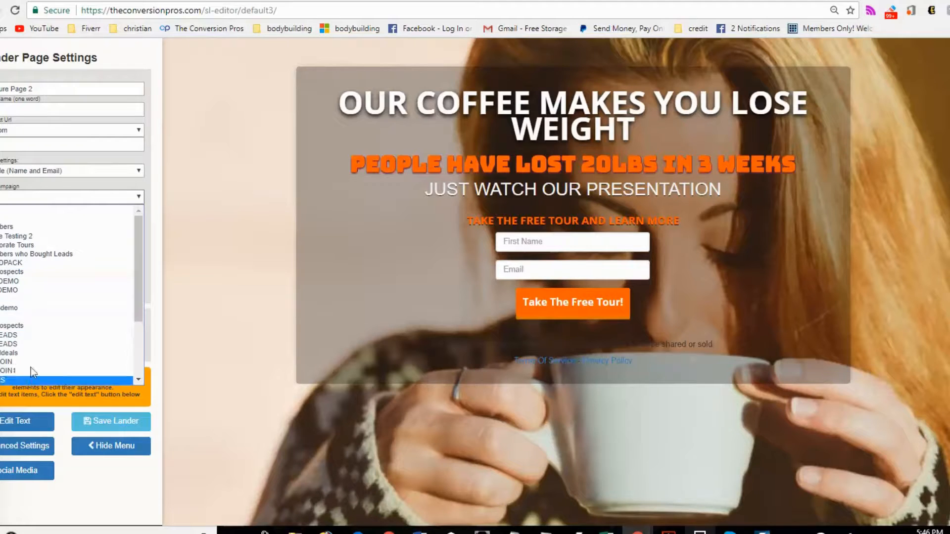
{"action": "left_click", "coordinate": [214, 276]}
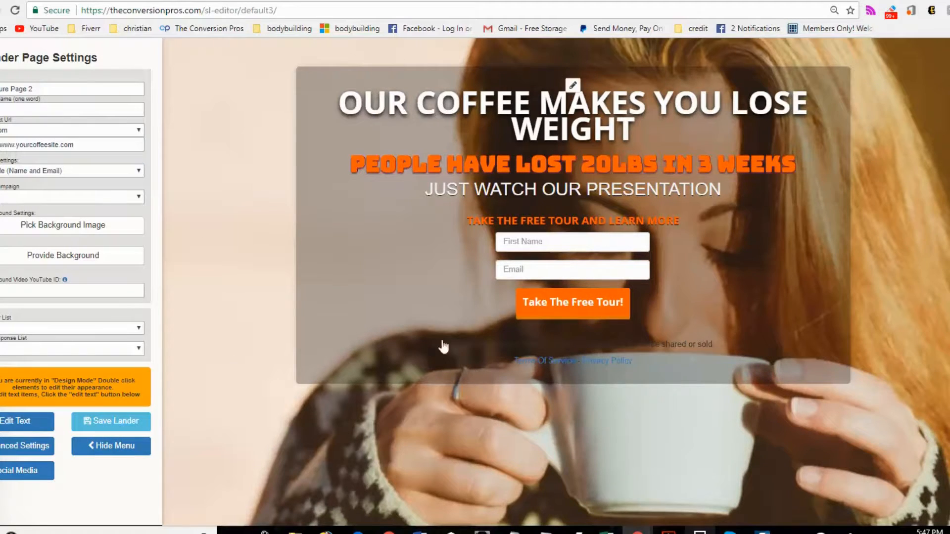
{"action": "left_click", "coordinate": [122, 450]}
- Return to the templates and start editing the video template headed Start A Mobile Marketing Business From Home Today!
{"action": "left_click", "coordinate": [2, 61]}
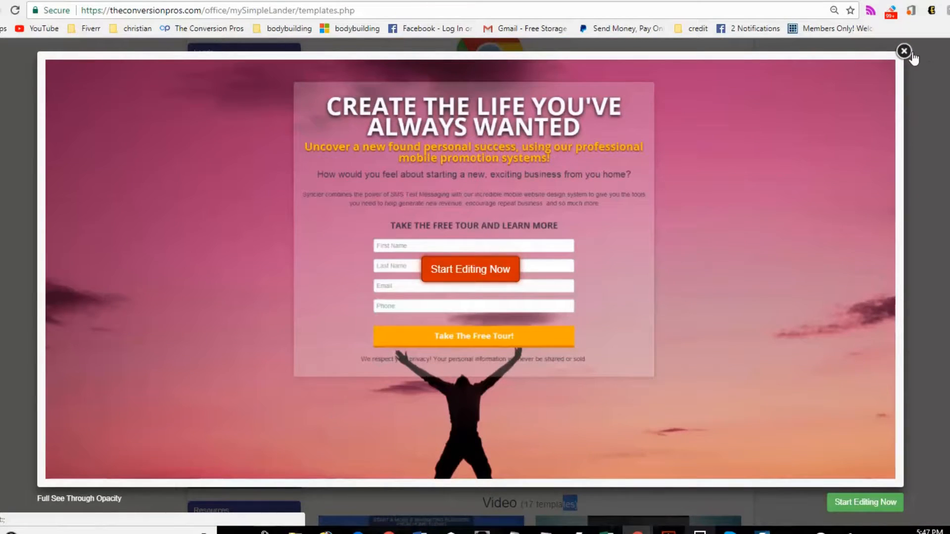
{"action": "left_click", "coordinate": [904, 51]}
{"action": "scroll", "coordinate": [635, 198], "scroll_direction": "down", "scroll_amount": 10}
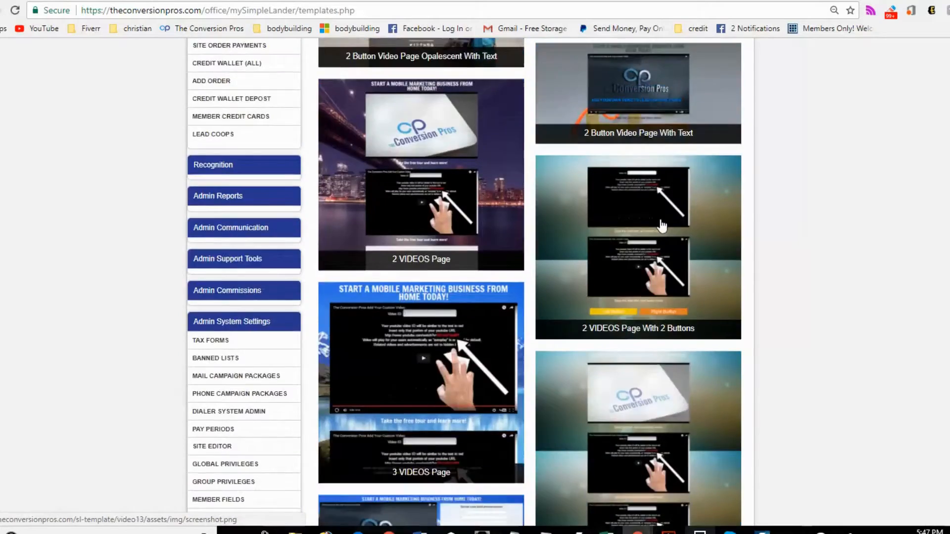
{"action": "scroll", "coordinate": [662, 225], "scroll_direction": "down", "scroll_amount": 10}
{"action": "left_click", "coordinate": [675, 230]}
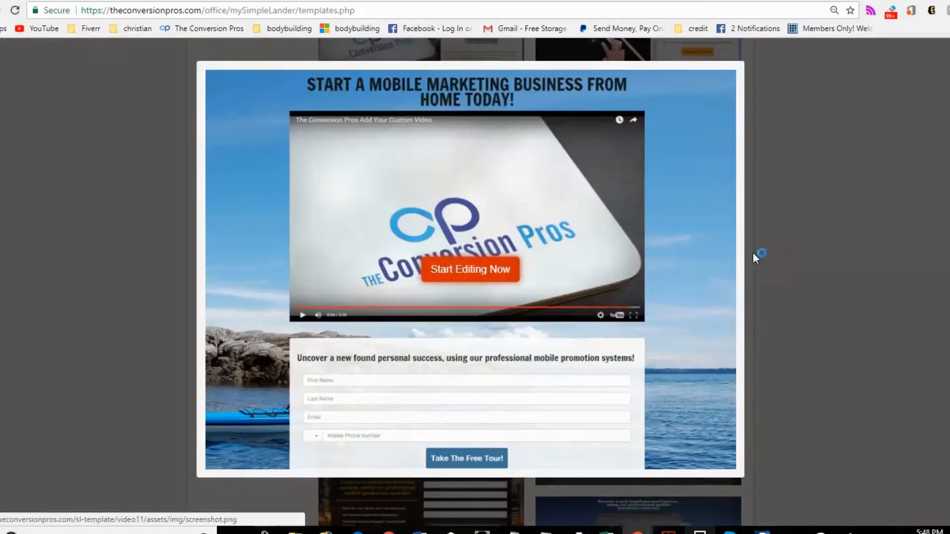
{"action": "left_click", "coordinate": [475, 270]}
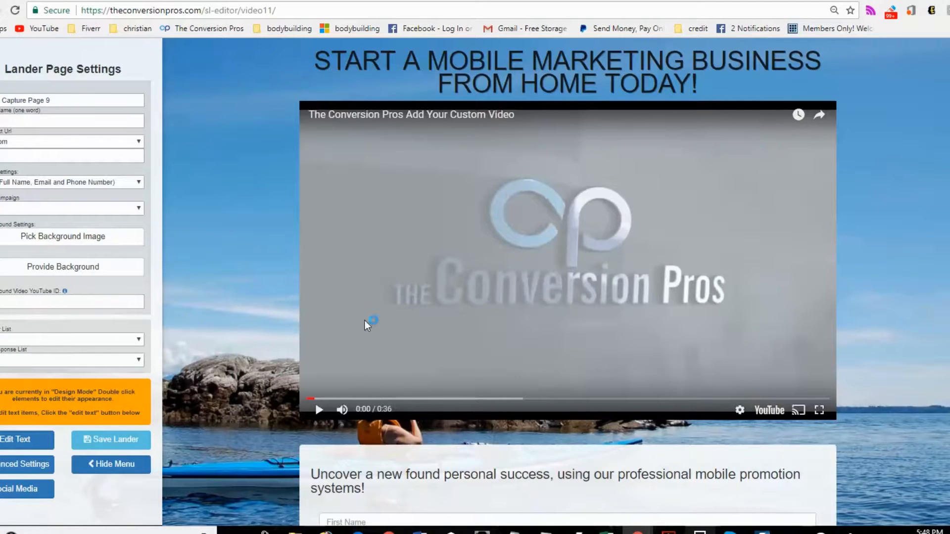
- Set the page background to the coffee beans photo from the Coffee image category
{"action": "left_click", "coordinate": [28, 242]}
{"action": "scroll", "coordinate": [322, 282], "scroll_direction": "down", "scroll_amount": 3}
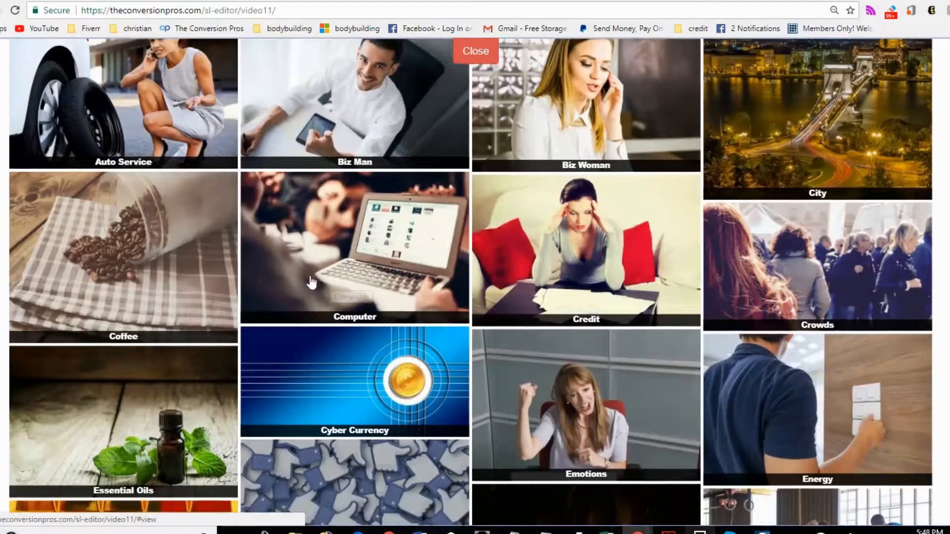
{"action": "left_click", "coordinate": [208, 207]}
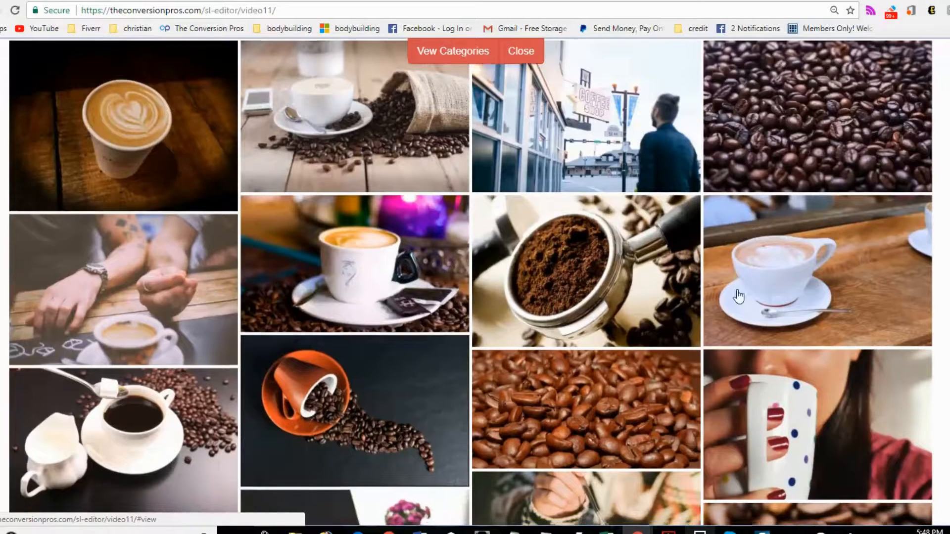
{"action": "scroll", "coordinate": [843, 119], "scroll_direction": "down", "scroll_amount": 1}
{"action": "left_click", "coordinate": [812, 96]}
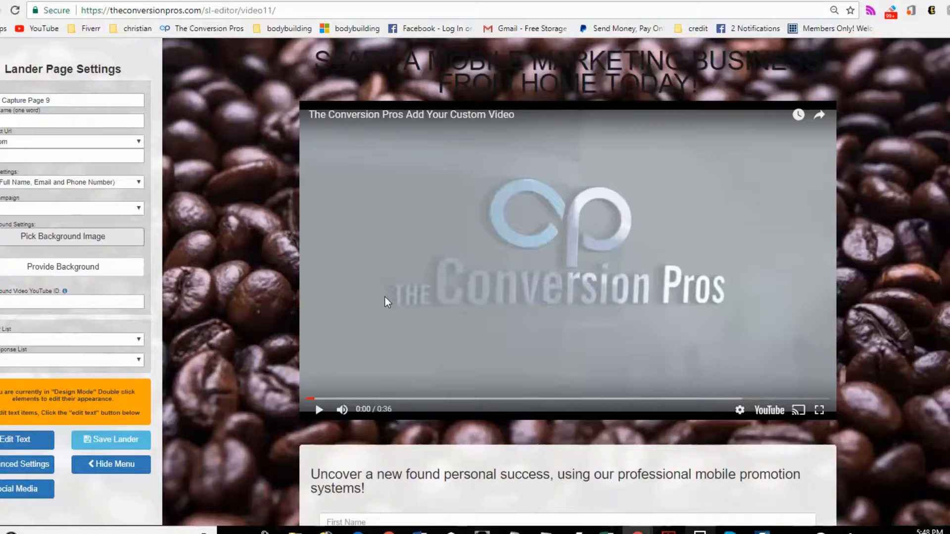
{"action": "scroll", "coordinate": [385, 300], "scroll_direction": "down", "scroll_amount": 1}
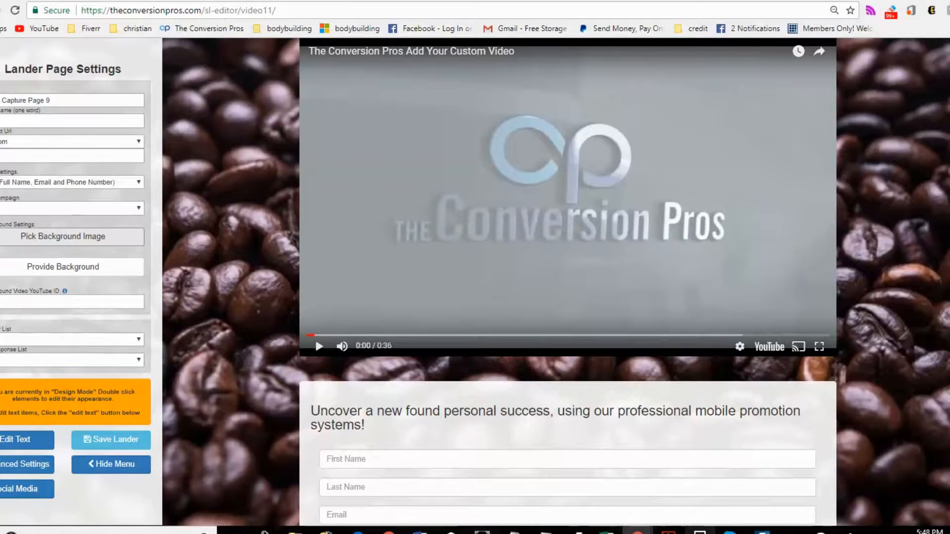
- Copy the TCP Lifestyle System YouTube link and paste it as the video ID of the page's video
{"action": "key", "text": "ctrl+Tab"}
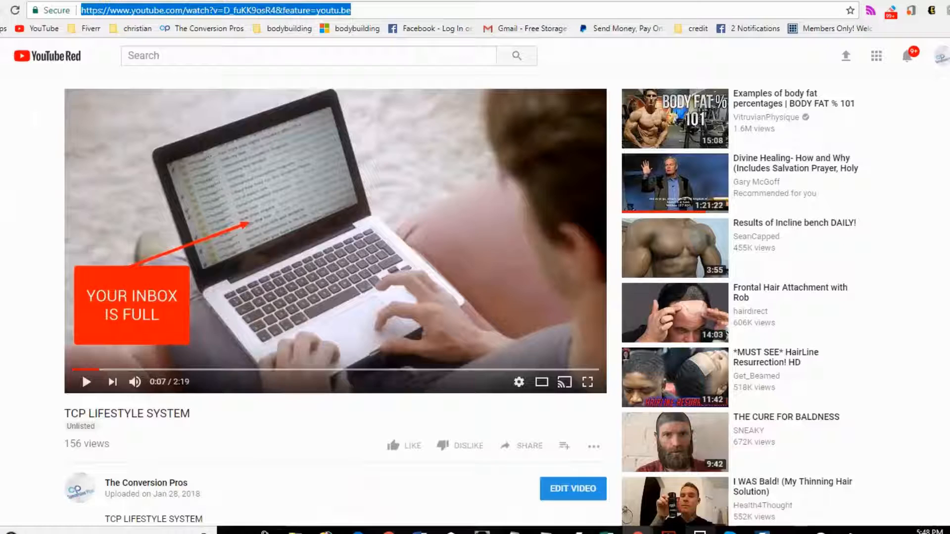
{"action": "right_click", "coordinate": [281, 11]}
{"action": "left_click", "coordinate": [314, 55]}
{"action": "left_click", "coordinate": [553, 1]}
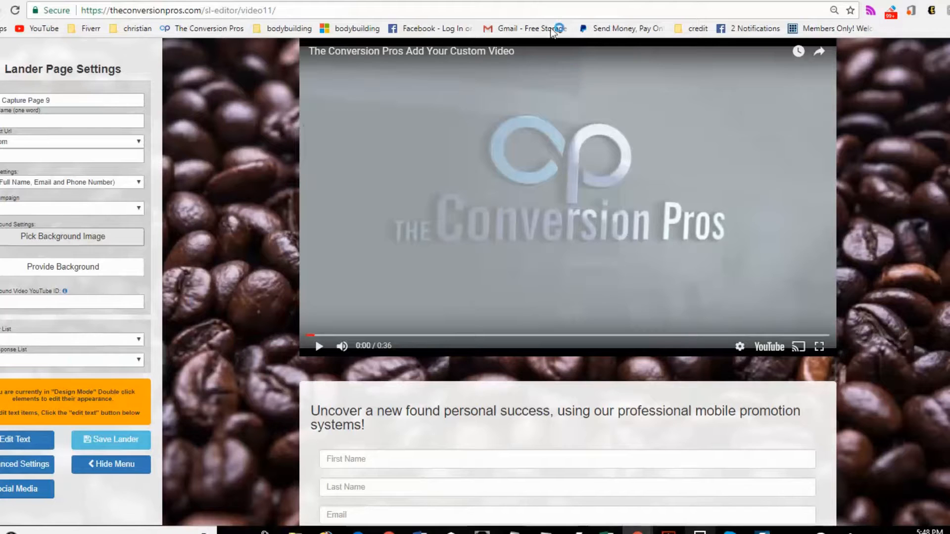
{"action": "left_click", "coordinate": [26, 443]}
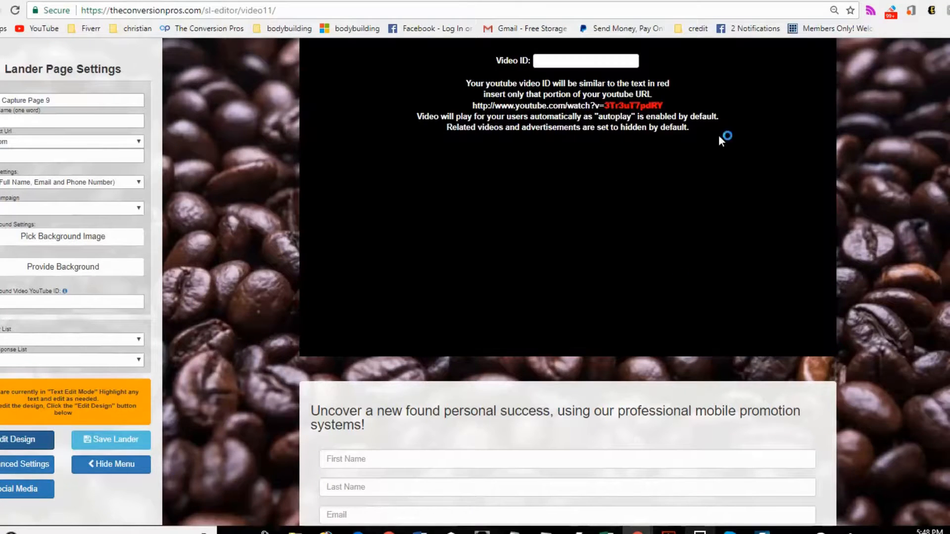
{"action": "right_click", "coordinate": [578, 64]}
{"action": "left_click", "coordinate": [619, 144]}
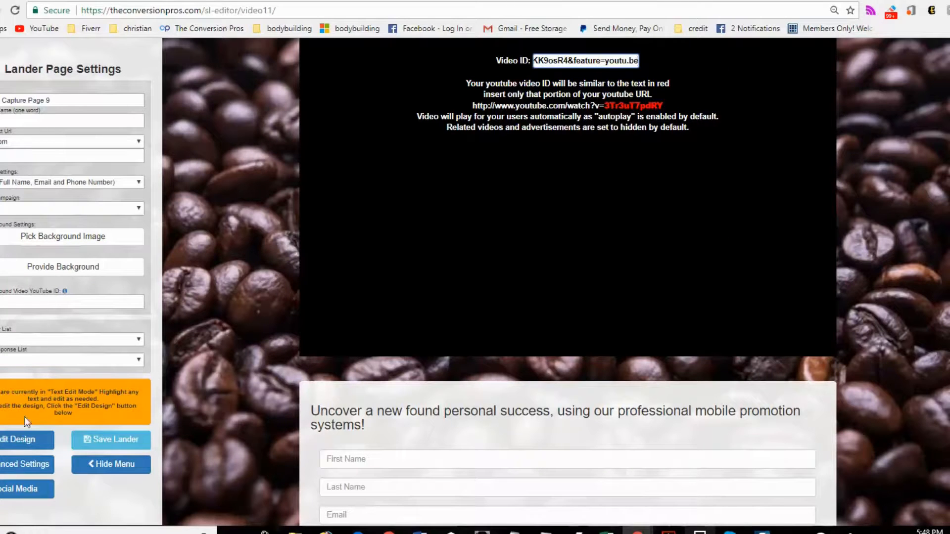
{"action": "left_click", "coordinate": [26, 438]}
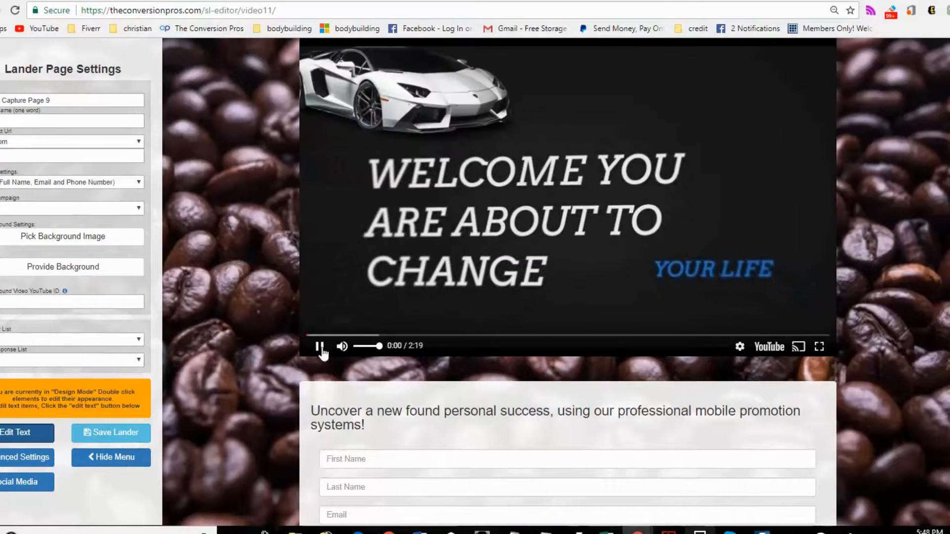
- Set the form content box's background color to RGB 80, 70, 70 with 0.36 opacity
{"action": "left_click", "coordinate": [320, 346]}
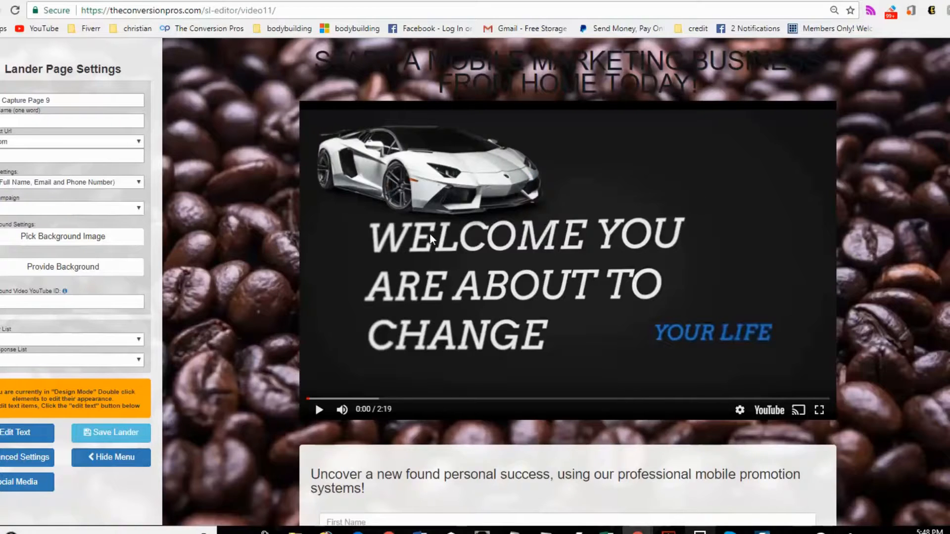
{"action": "scroll", "coordinate": [579, 335], "scroll_direction": "down", "scroll_amount": 5}
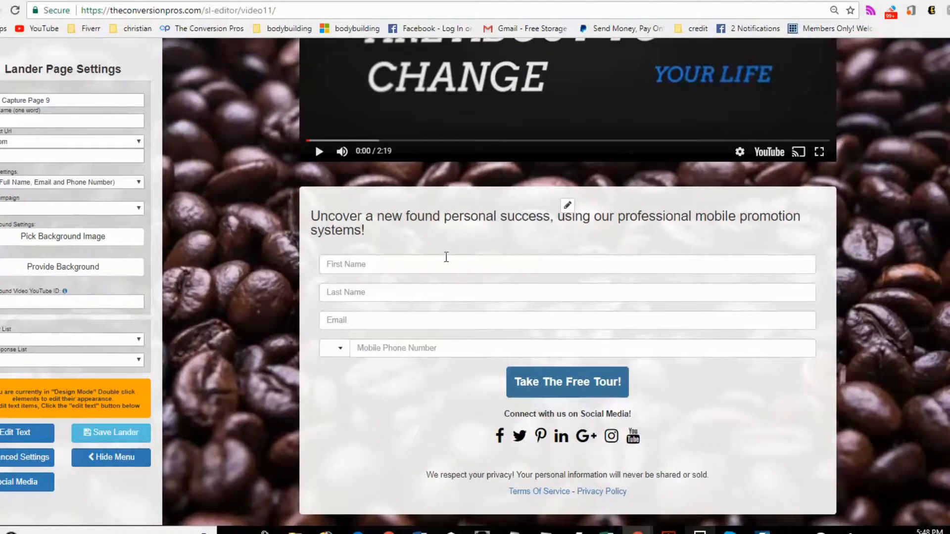
{"action": "left_click", "coordinate": [567, 205]}
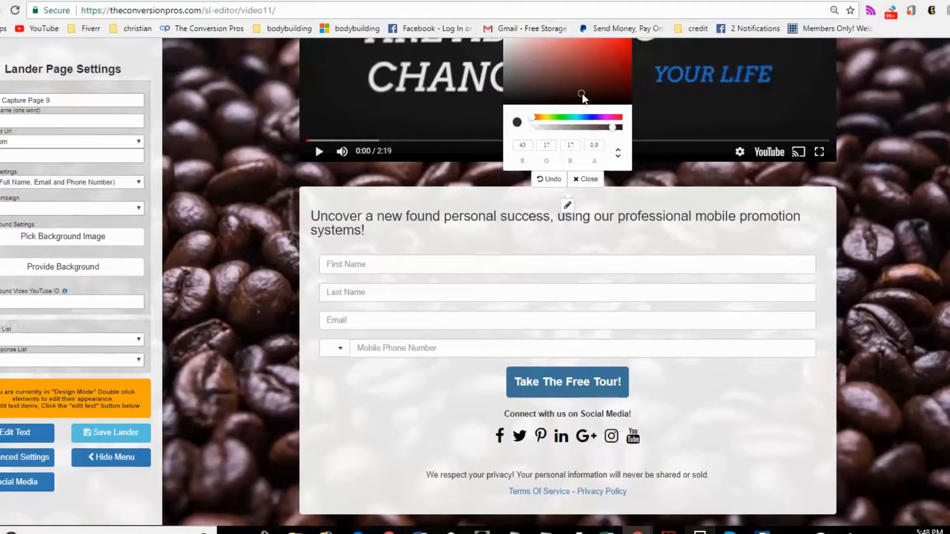
{"action": "left_click", "coordinate": [541, 87]}
{"action": "left_click", "coordinate": [520, 83]}
{"action": "left_click", "coordinate": [564, 127]}
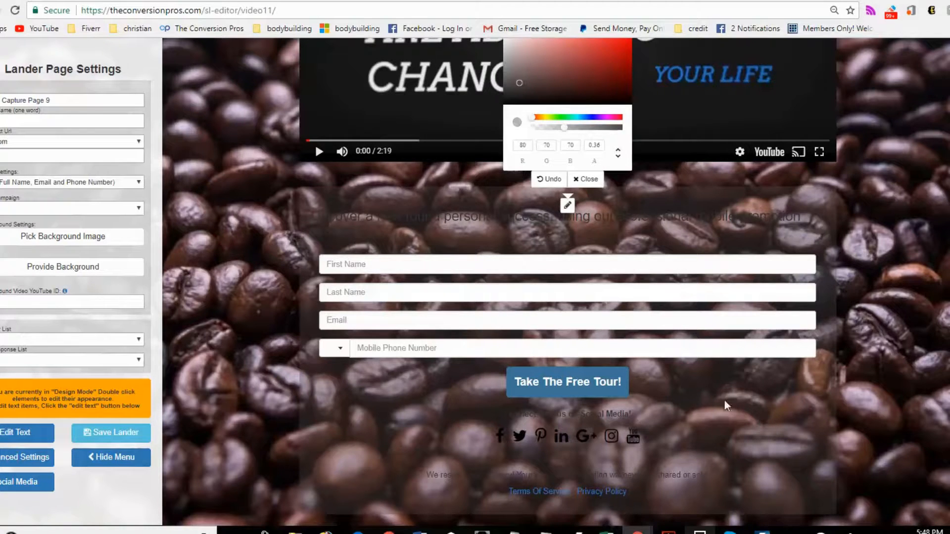
{"action": "scroll", "coordinate": [663, 396], "scroll_direction": "up", "scroll_amount": 1}
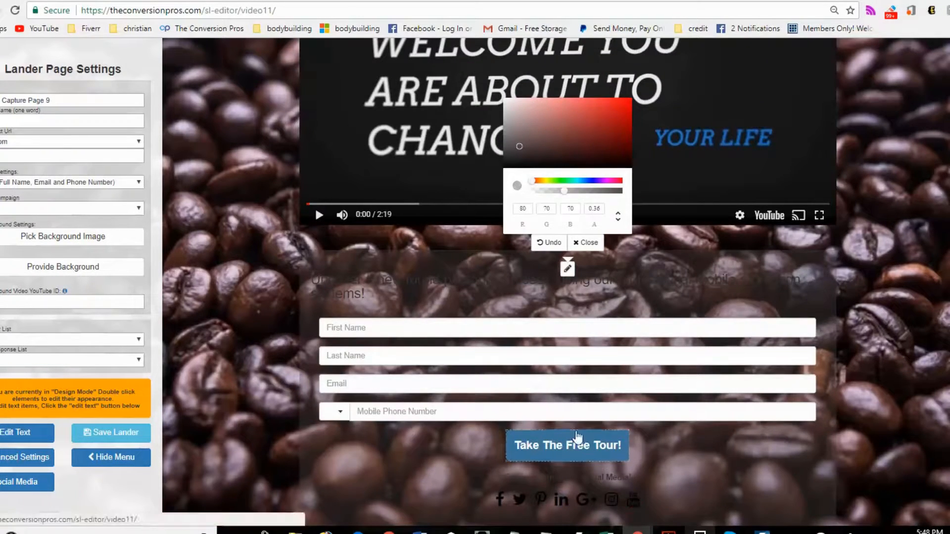
{"action": "scroll", "coordinate": [577, 438], "scroll_direction": "up", "scroll_amount": 3}
{"action": "left_click", "coordinate": [588, 438]}
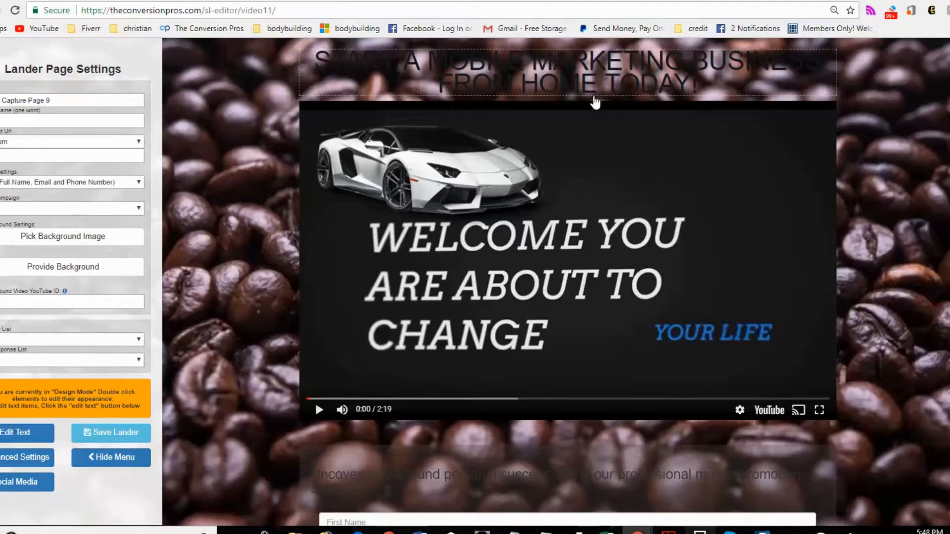
- Scroll through the page to review it and hide the settings menu
{"action": "scroll", "coordinate": [727, 345], "scroll_direction": "down", "scroll_amount": 2}
{"action": "scroll", "coordinate": [715, 341], "scroll_direction": "down", "scroll_amount": 2}
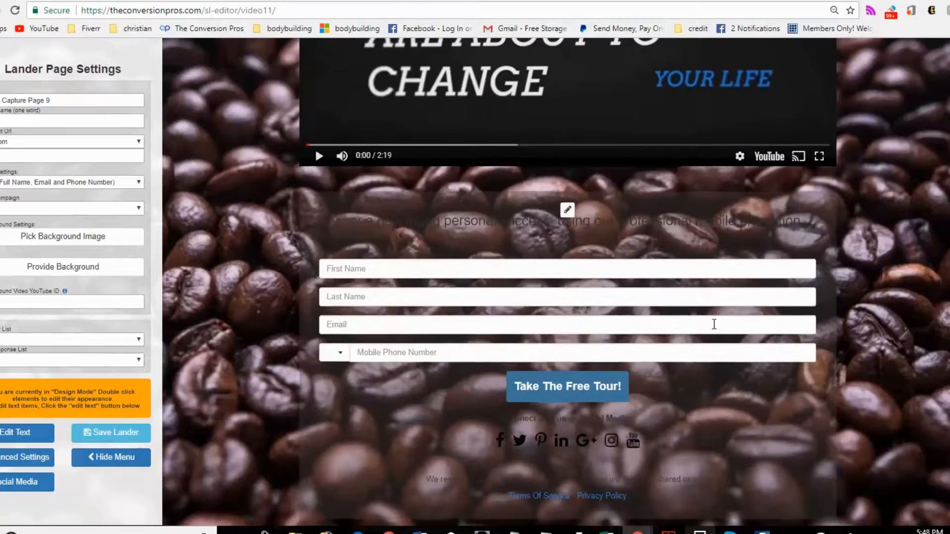
{"action": "scroll", "coordinate": [714, 324], "scroll_direction": "up", "scroll_amount": 4}
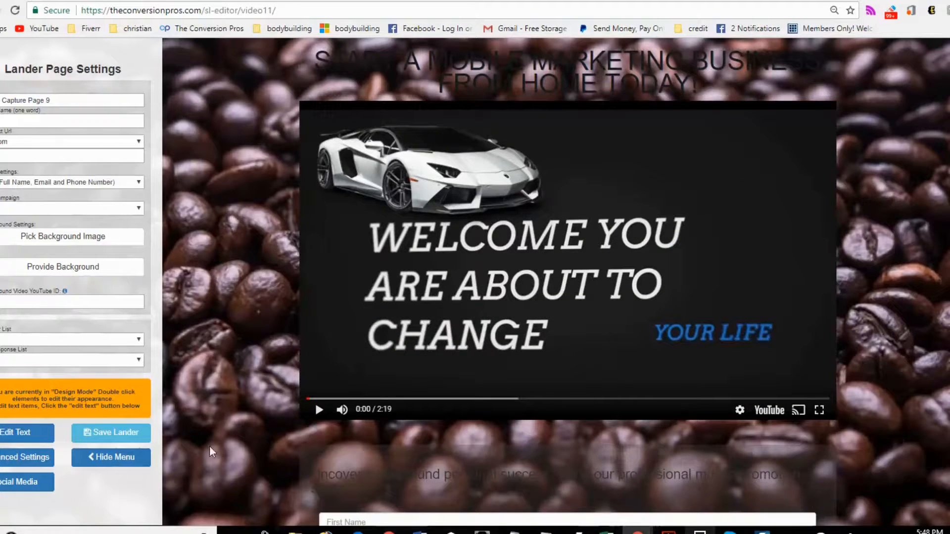
{"action": "left_click", "coordinate": [135, 456]}
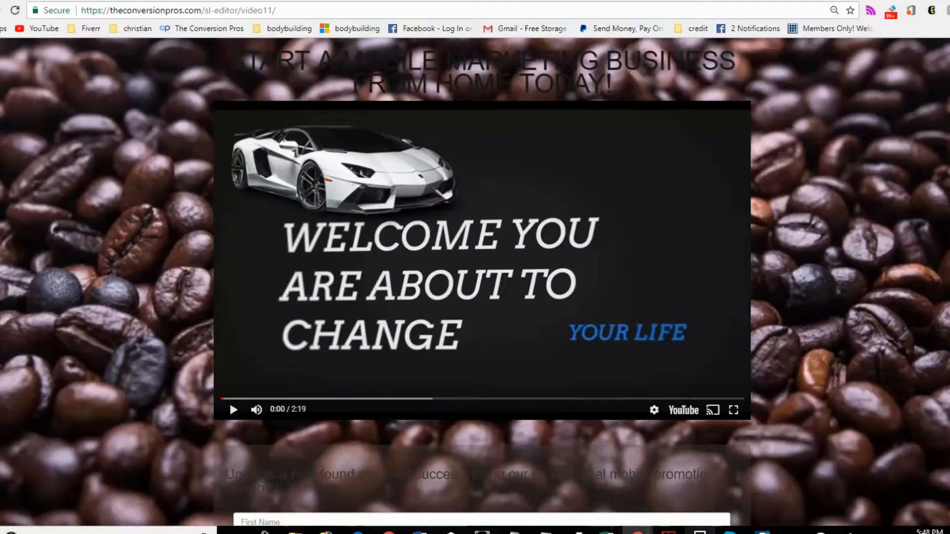
{"action": "left_click", "coordinate": [1, 458]}
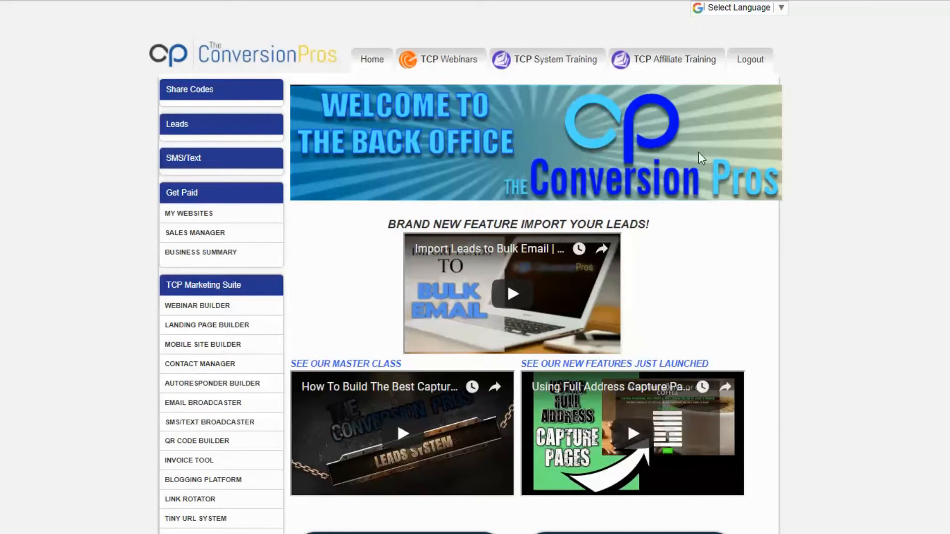
- Open the Pages Built For You section of the back office
{"action": "scroll", "coordinate": [695, 156], "scroll_direction": "down", "scroll_amount": 14}
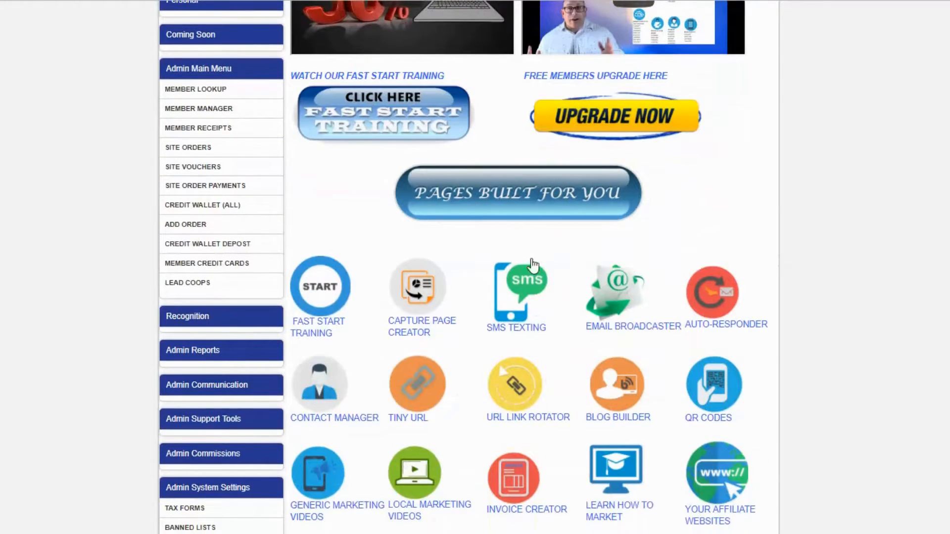
{"action": "left_click", "coordinate": [520, 203]}
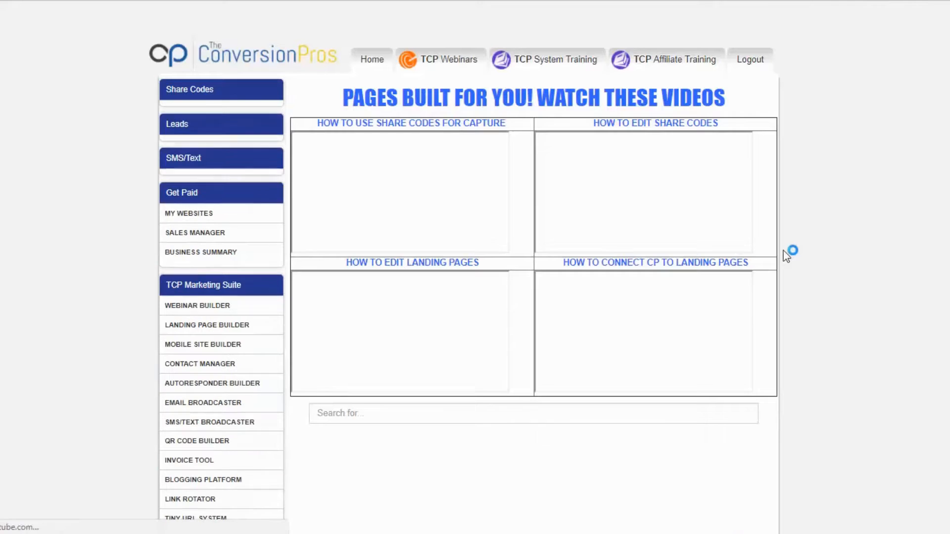
{"action": "scroll", "coordinate": [698, 189], "scroll_direction": "down", "scroll_amount": 2}
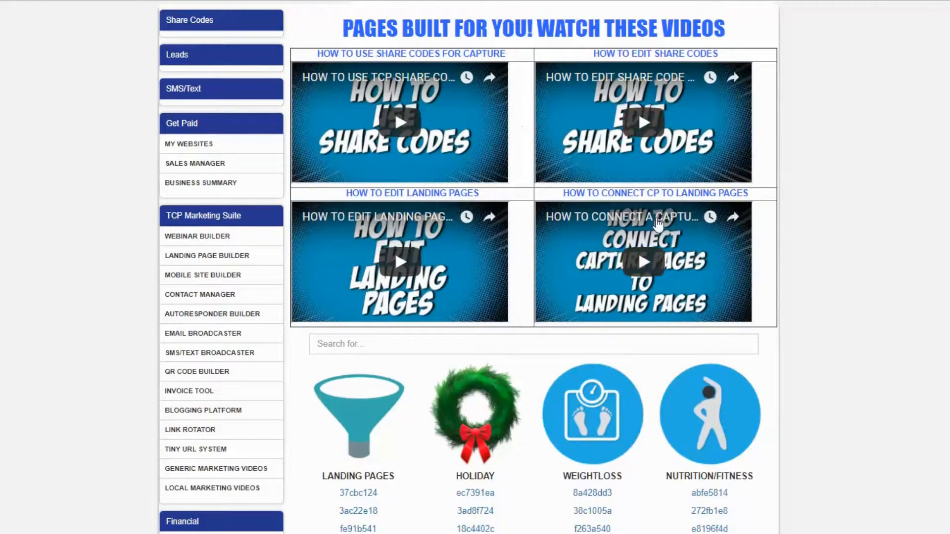
- Preview the Coffee capture page template with share code 4a0d4b18 and close the preview
{"action": "scroll", "coordinate": [797, 214], "scroll_direction": "down", "scroll_amount": 7}
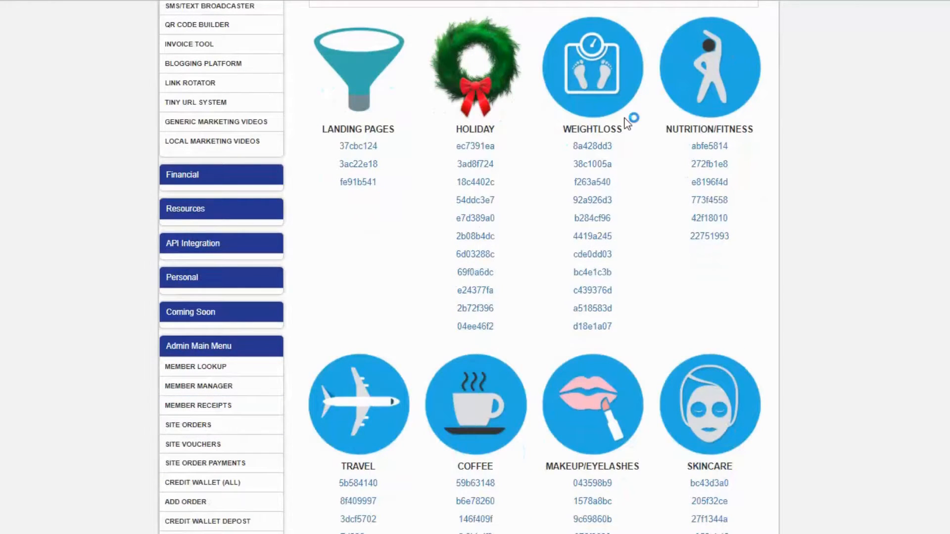
{"action": "scroll", "coordinate": [755, 197], "scroll_direction": "down", "scroll_amount": 10}
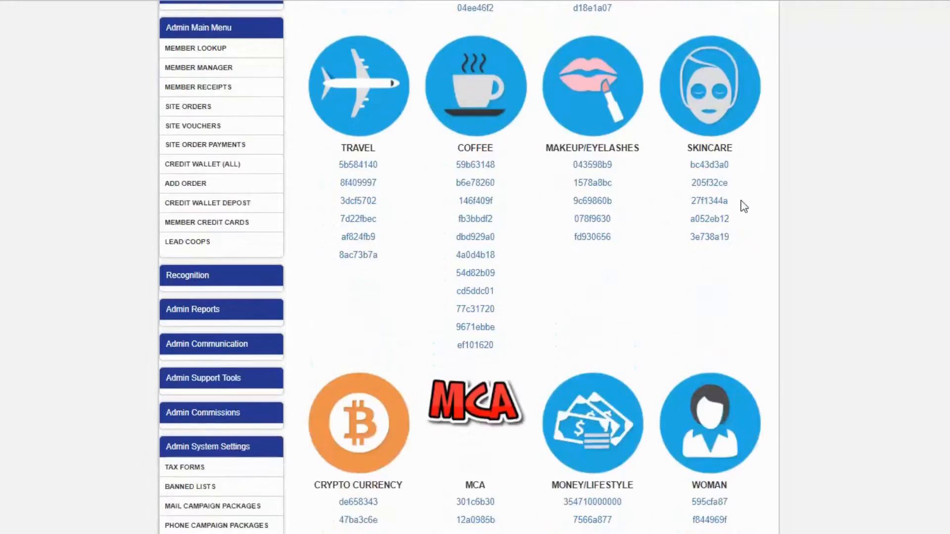
{"action": "scroll", "coordinate": [755, 197], "scroll_direction": "down", "scroll_amount": 13}
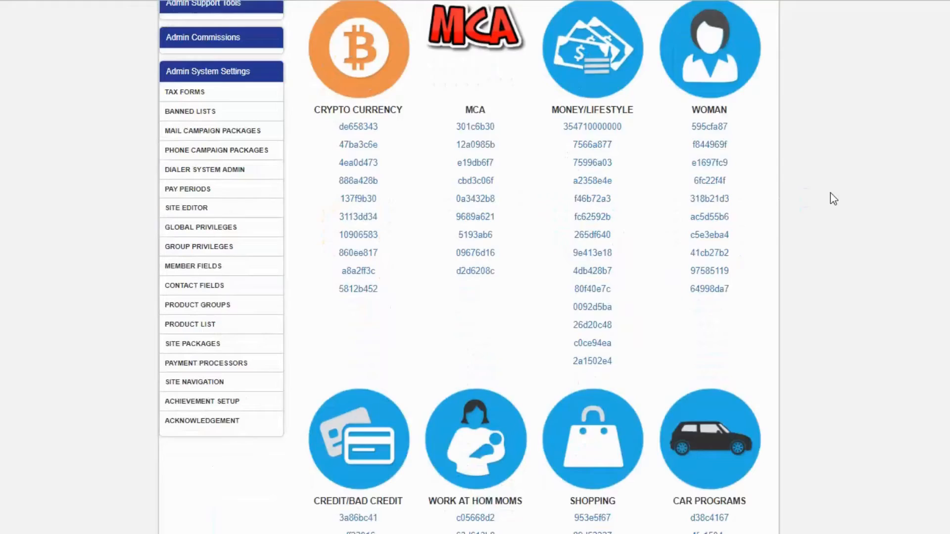
{"action": "scroll", "coordinate": [831, 198], "scroll_direction": "down", "scroll_amount": 8}
{"action": "scroll", "coordinate": [831, 198], "scroll_direction": "up", "scroll_amount": 20}
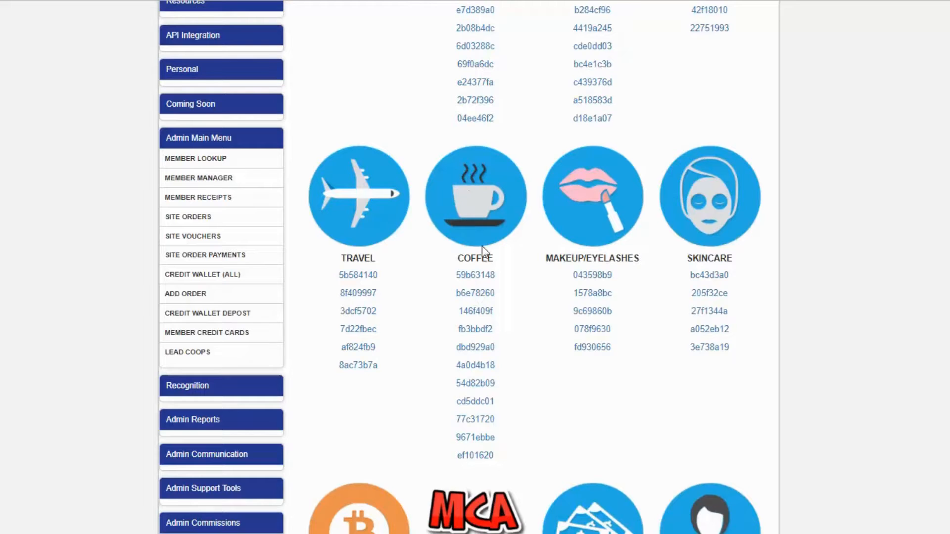
{"action": "left_click", "coordinate": [484, 363]}
{"action": "left_click", "coordinate": [636, 77]}
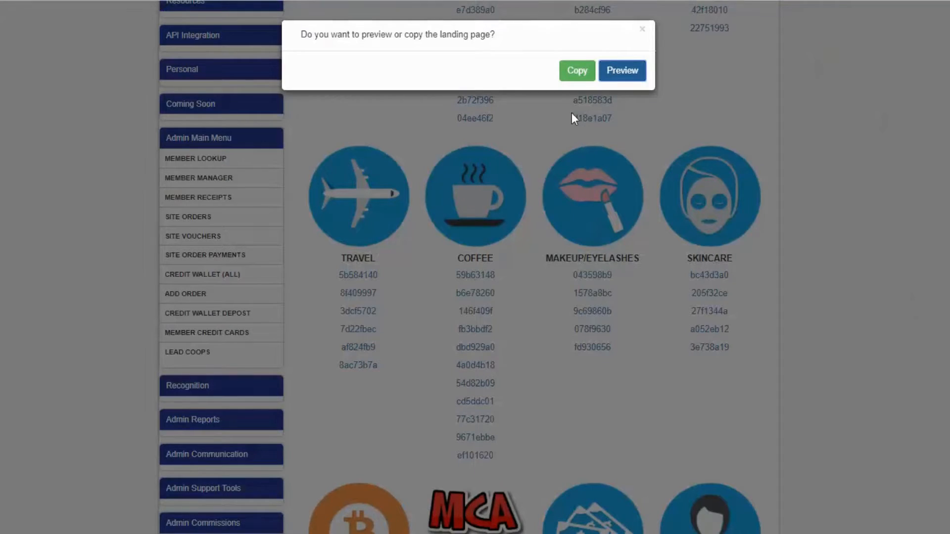
{"action": "left_click", "coordinate": [577, 70]}
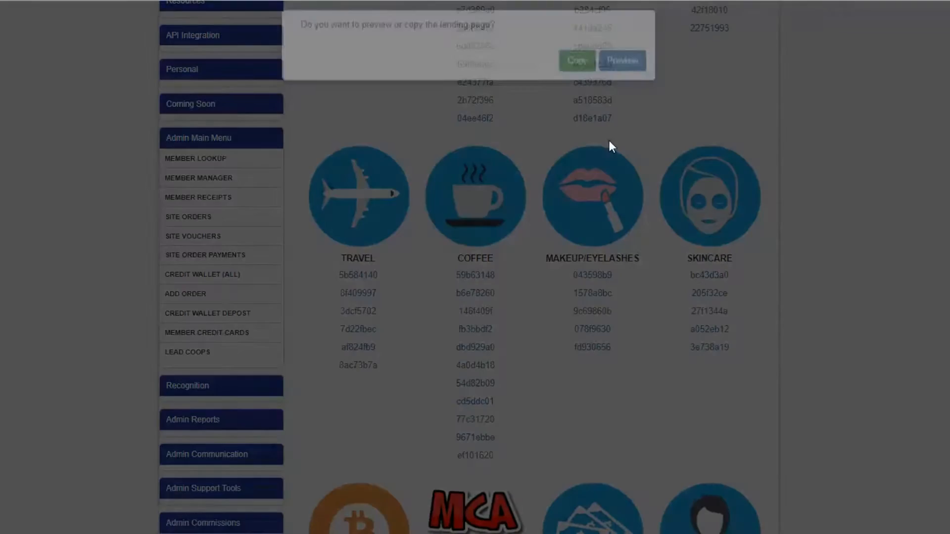
{"action": "left_click", "coordinate": [643, 30]}
- Copy the Travel template with share code 8ac73b7a without starting to edit it
{"action": "scroll", "coordinate": [396, 223], "scroll_direction": "down", "scroll_amount": 2}
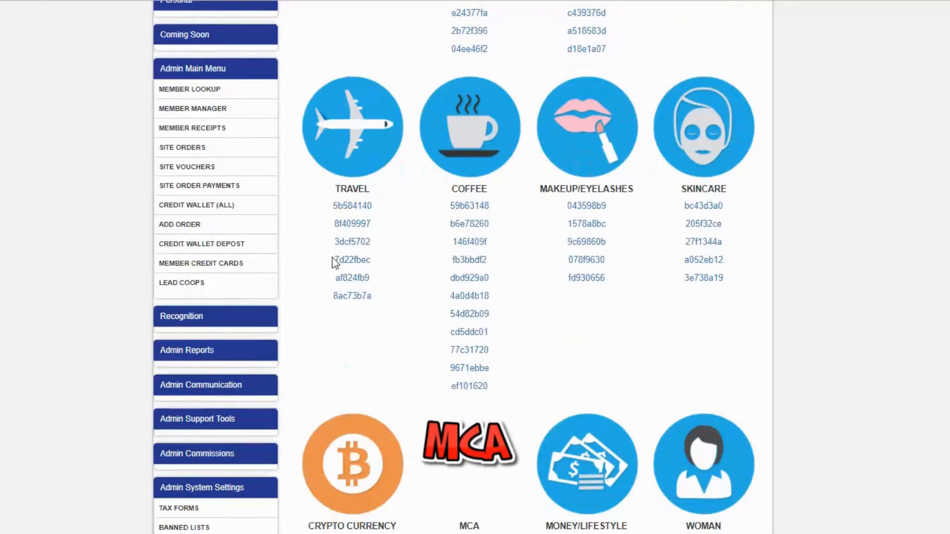
{"action": "left_click", "coordinate": [350, 296]}
{"action": "left_click", "coordinate": [615, 84]}
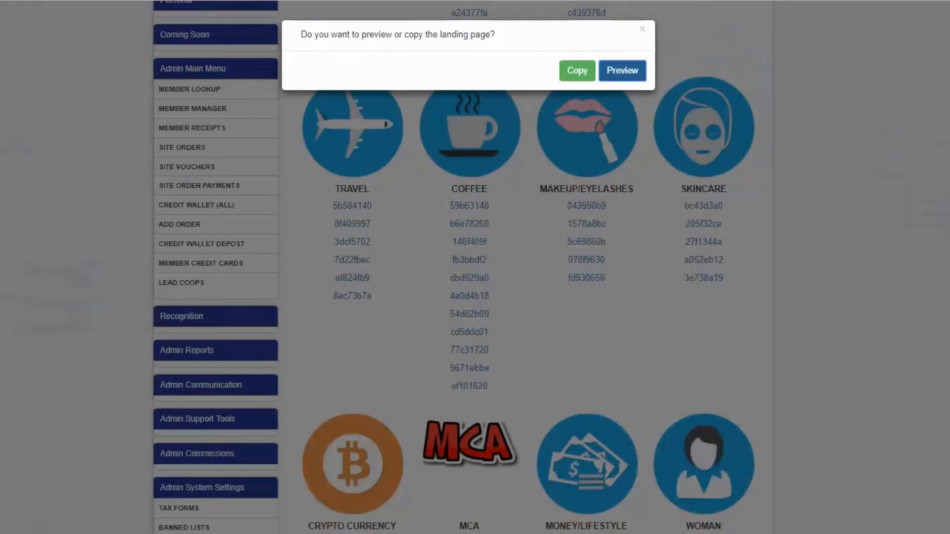
{"action": "left_click", "coordinate": [575, 70]}
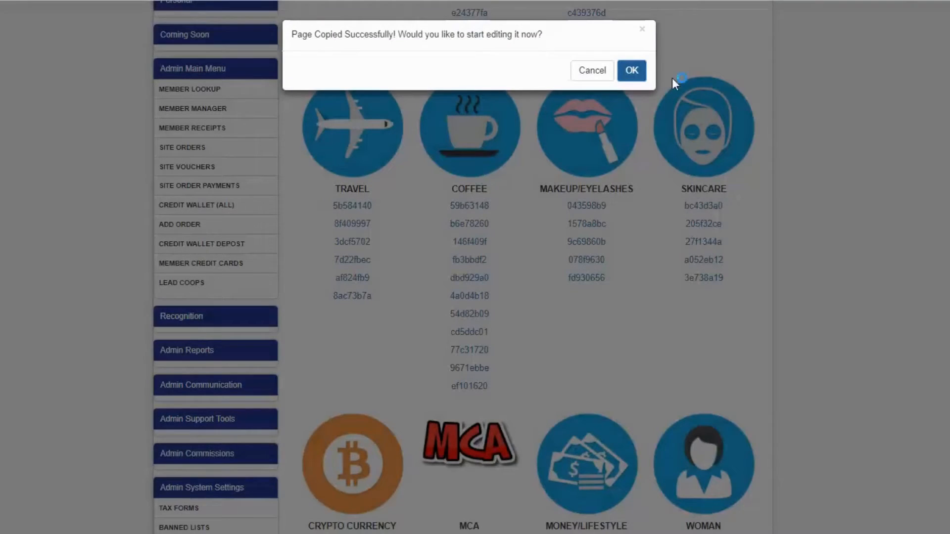
{"action": "left_click", "coordinate": [642, 31]}
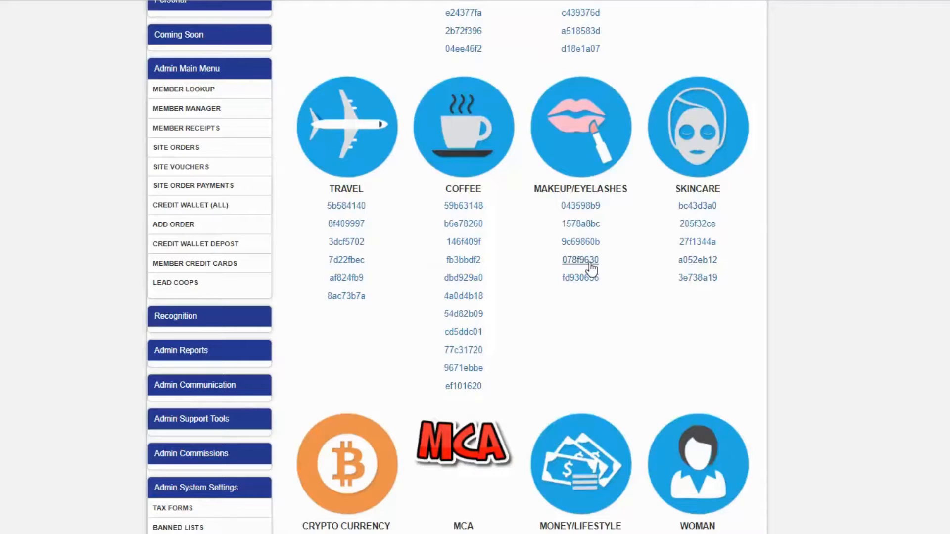
- Preview the Makeup/Eyelashes template with share code 078f9630, then close its tab and dialog
{"action": "left_click", "coordinate": [599, 258]}
{"action": "left_click", "coordinate": [619, 64]}
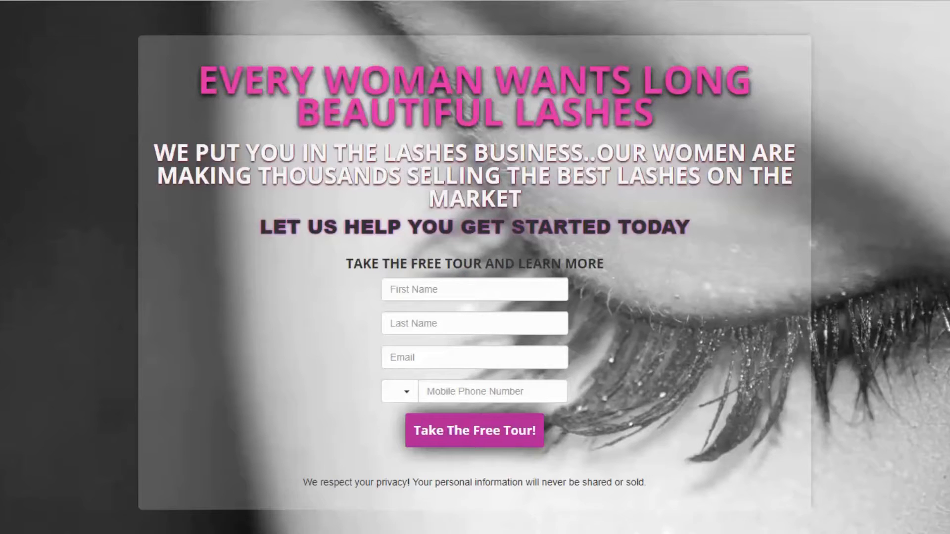
{"action": "key", "text": "ctrl+w"}
{"action": "left_click", "coordinate": [573, 74]}
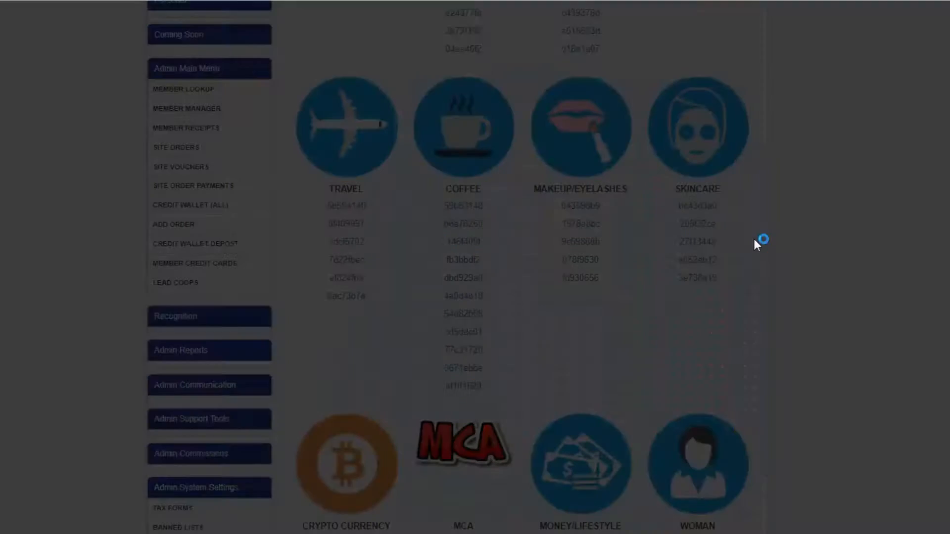
{"action": "left_click", "coordinate": [632, 71]}
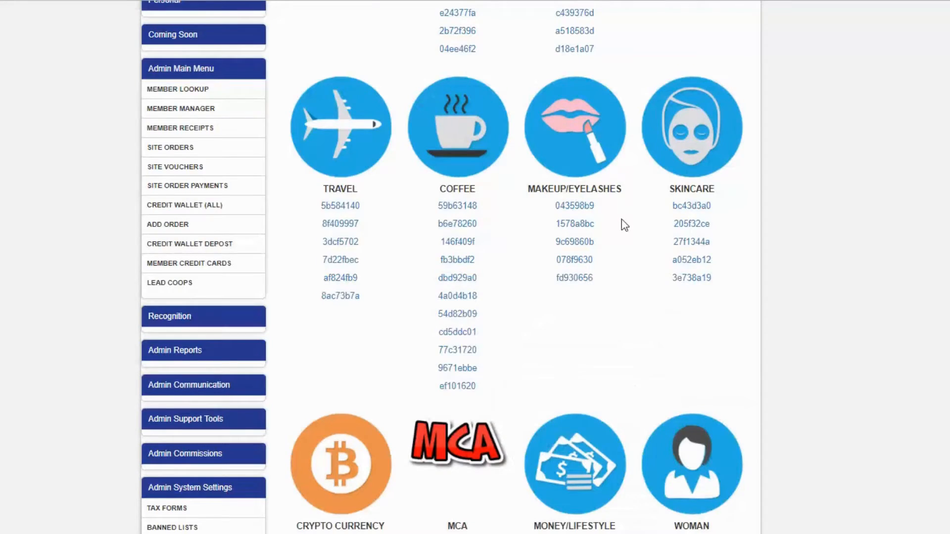
- Open the Crypto Currency template with share code 137f9b30 and dismiss its preview-or-copy dialog
{"action": "scroll", "coordinate": [625, 225], "scroll_direction": "down", "scroll_amount": 10}
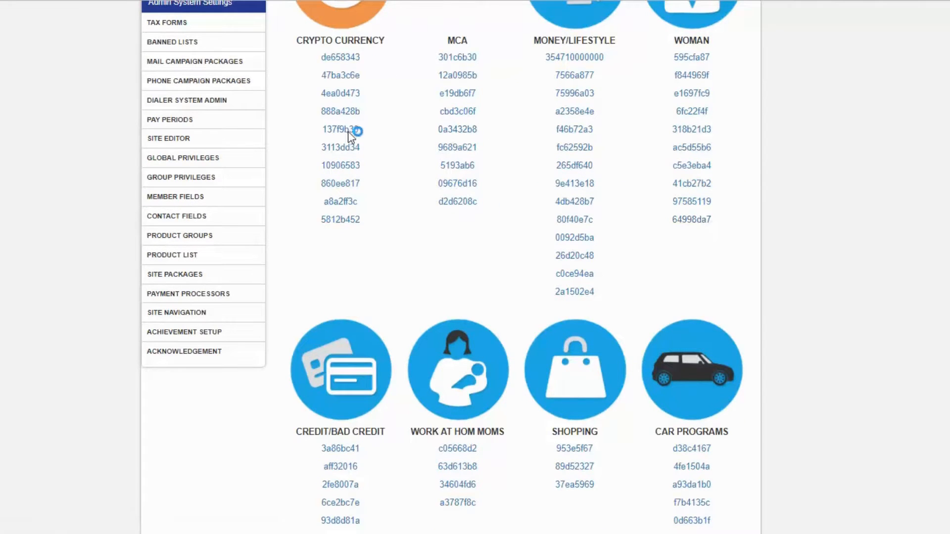
{"action": "left_click", "coordinate": [349, 203]}
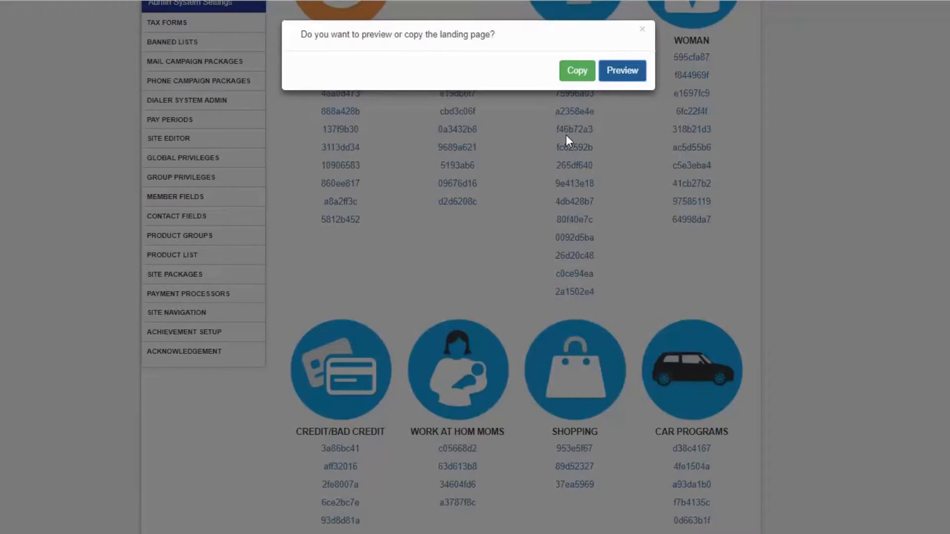
{"action": "left_click", "coordinate": [628, 78]}
{"action": "left_click", "coordinate": [640, 32]}
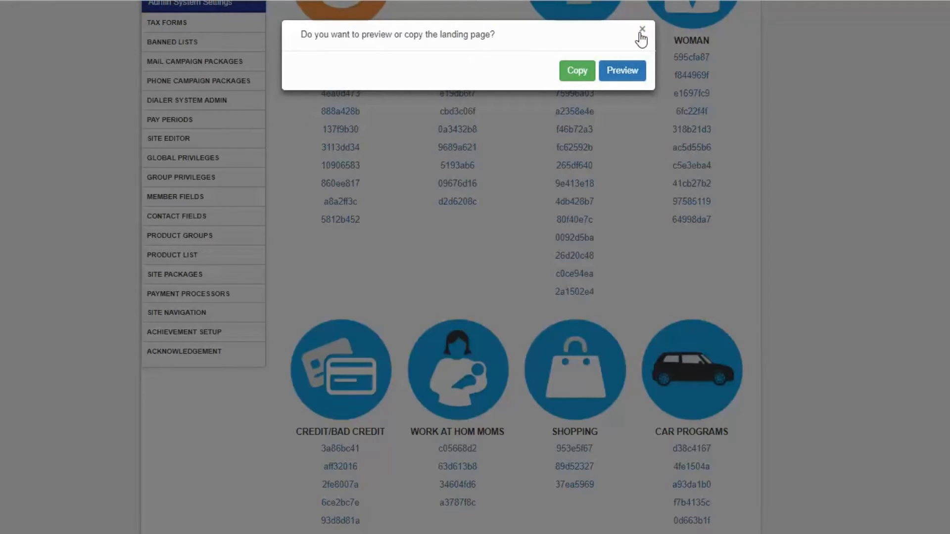
- Browse further down the template categories and return to the top of the list
{"action": "scroll", "coordinate": [630, 114], "scroll_direction": "down", "scroll_amount": 4}
{"action": "scroll", "coordinate": [636, 123], "scroll_direction": "down", "scroll_amount": 20}
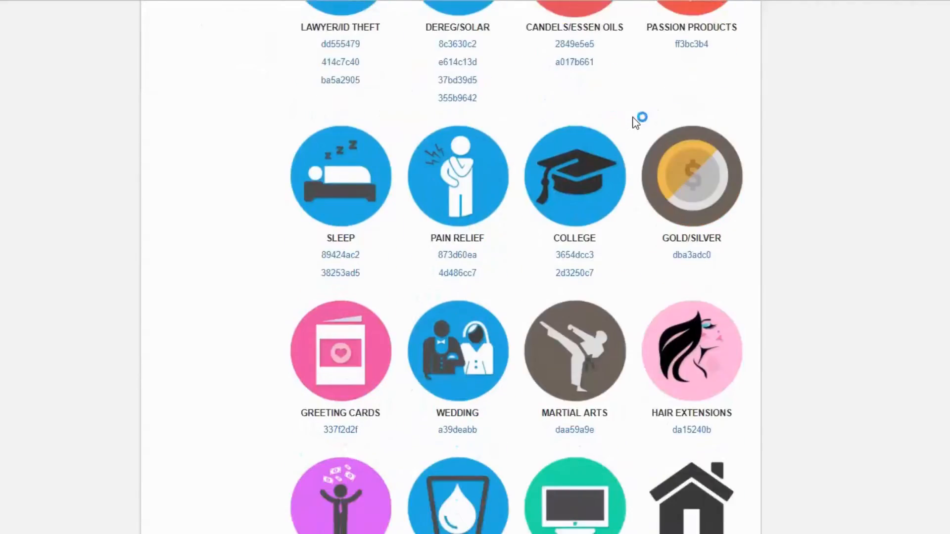
{"action": "scroll", "coordinate": [636, 123], "scroll_direction": "up", "scroll_amount": 8}
{"action": "scroll", "coordinate": [636, 123], "scroll_direction": "up", "scroll_amount": 20}
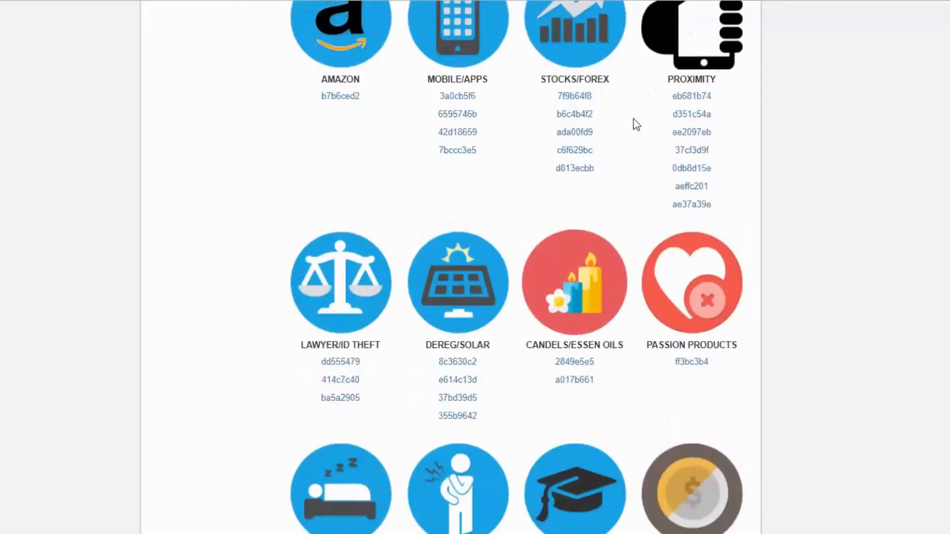
{"action": "scroll", "coordinate": [637, 127], "scroll_direction": "up", "scroll_amount": 14}
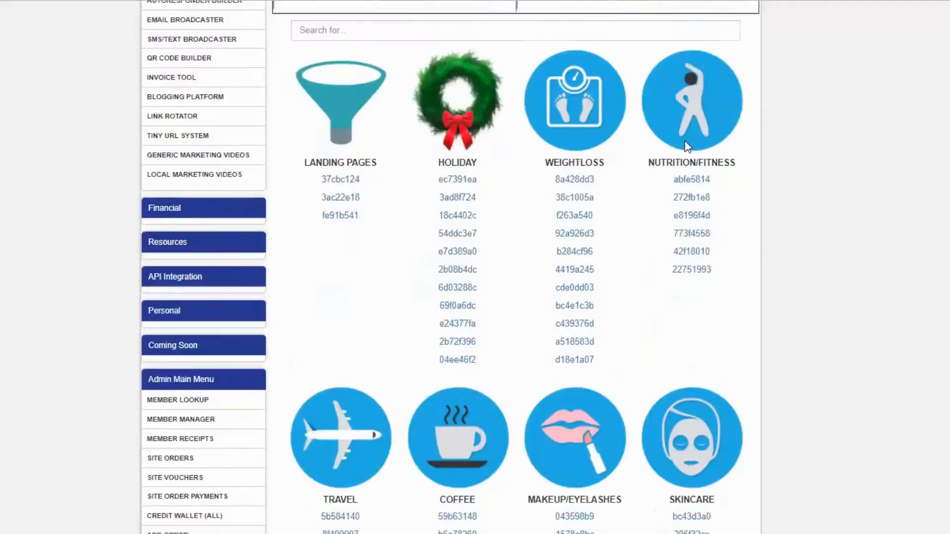